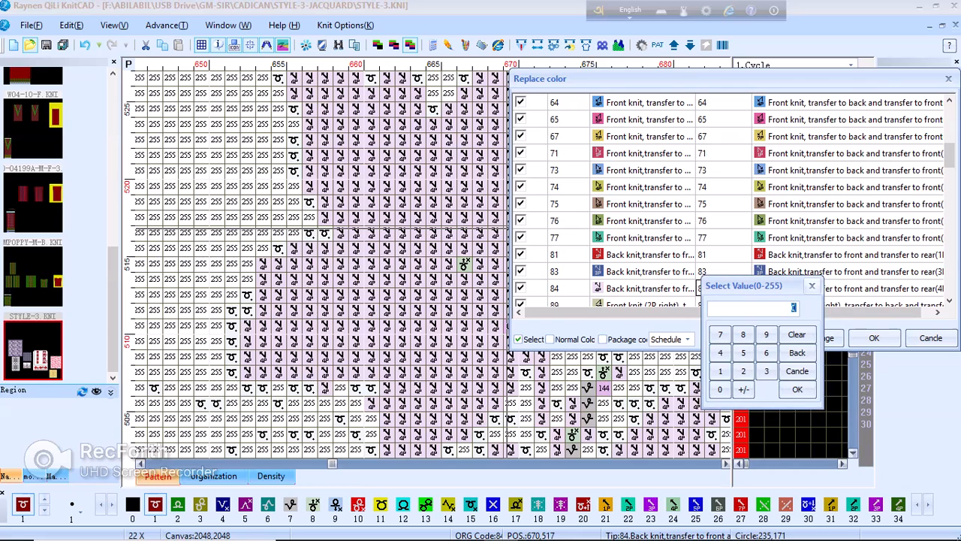
Show the Jacquard stitch palette and set the replacement for colour 84 to Jacquard(Front) 231
{"action": "left_click", "coordinate": [811, 286]}
{"action": "left_click", "coordinate": [928, 504]}
{"action": "left_click", "coordinate": [928, 504]}
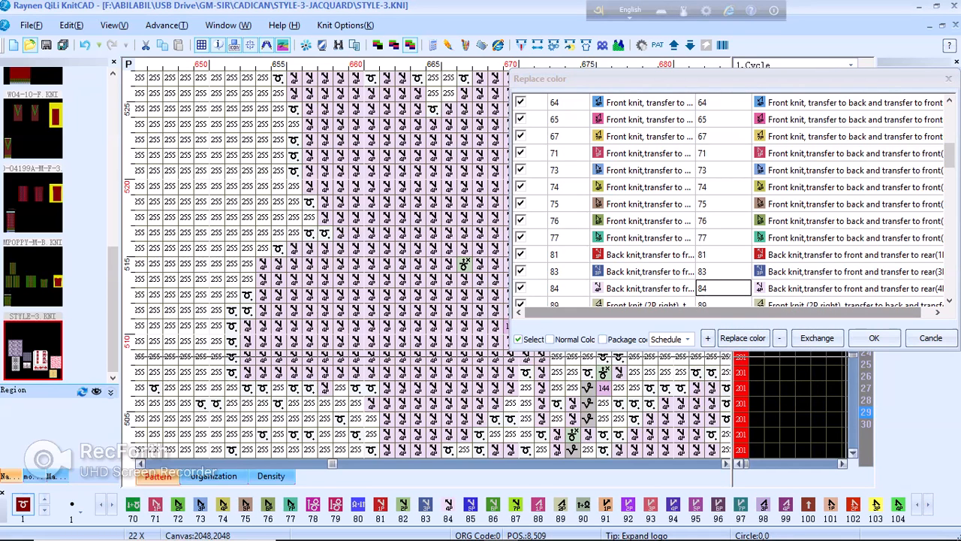
{"action": "right_click", "coordinate": [508, 279]}
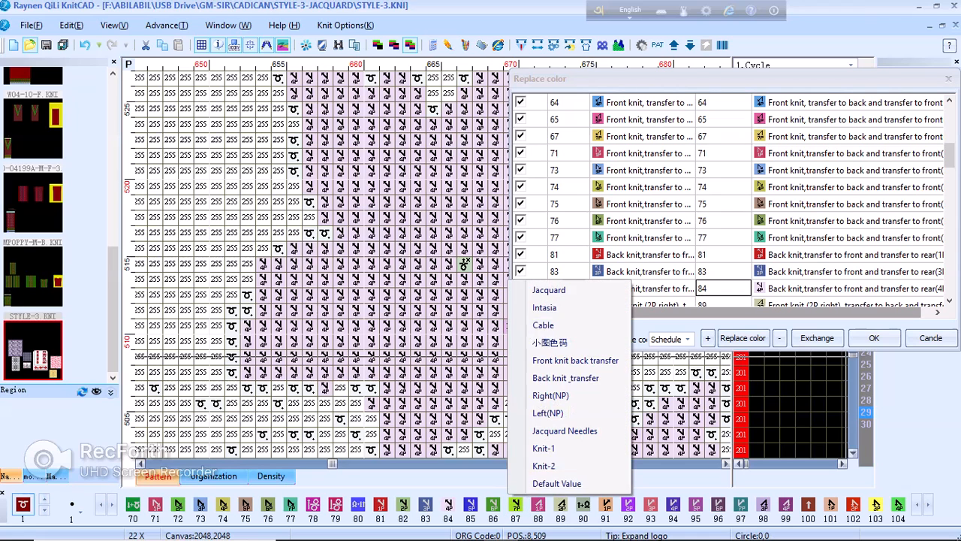
{"action": "left_click", "coordinate": [549, 290]}
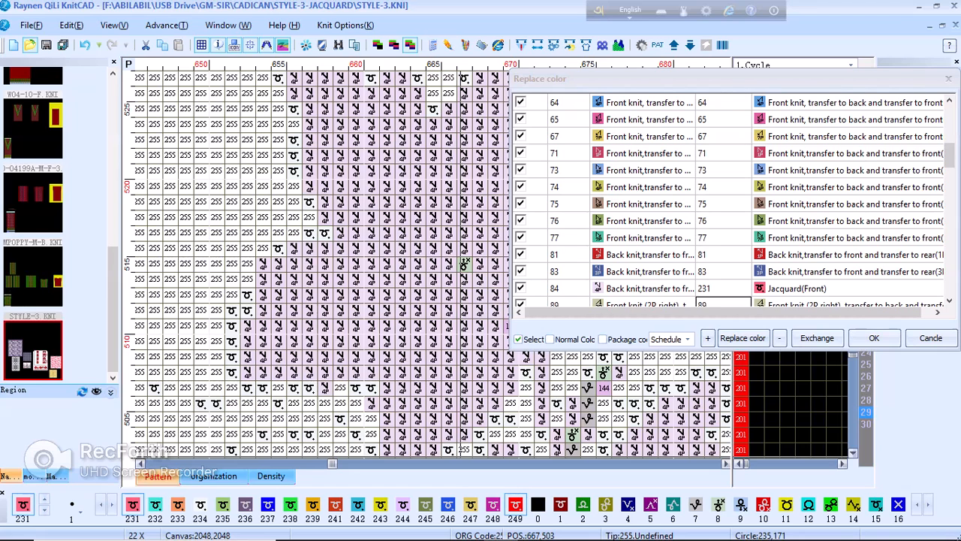
Change the replacement for colour 84 to Jacquard(Front) 249 and apply the colour replacement
{"action": "scroll", "coordinate": [733, 199], "scroll_direction": "down", "scroll_amount": 1}
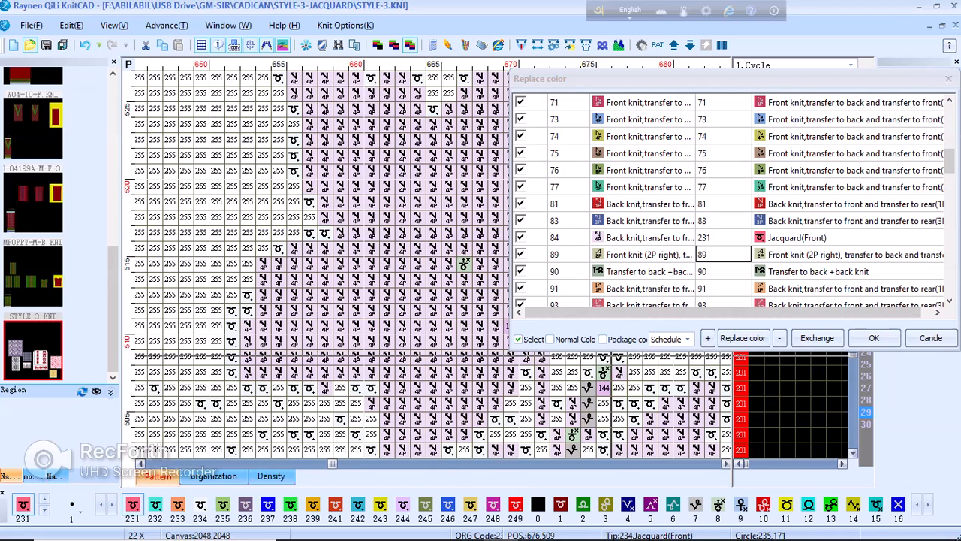
{"action": "left_click", "coordinate": [723, 238]}
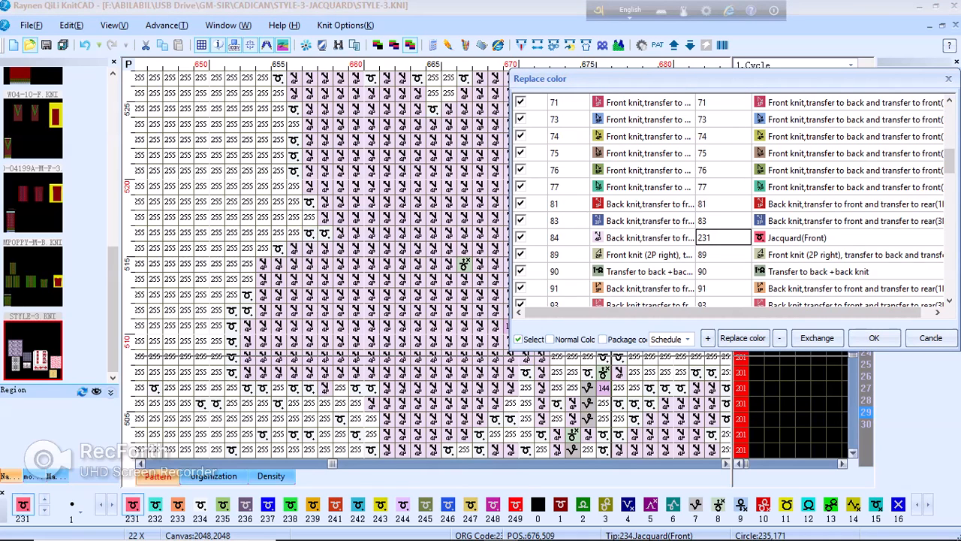
{"action": "double_click", "coordinate": [722, 238]}
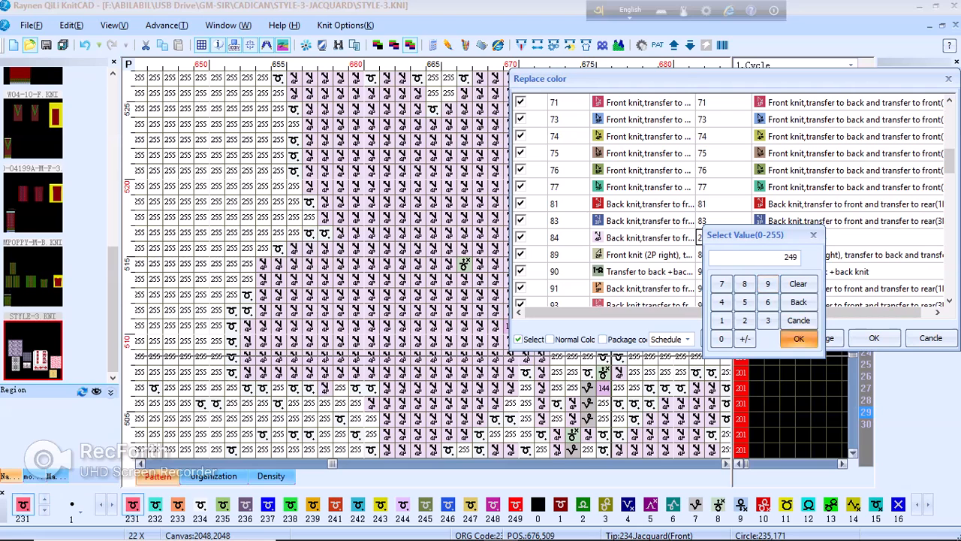
{"action": "key", "text": "Return"}
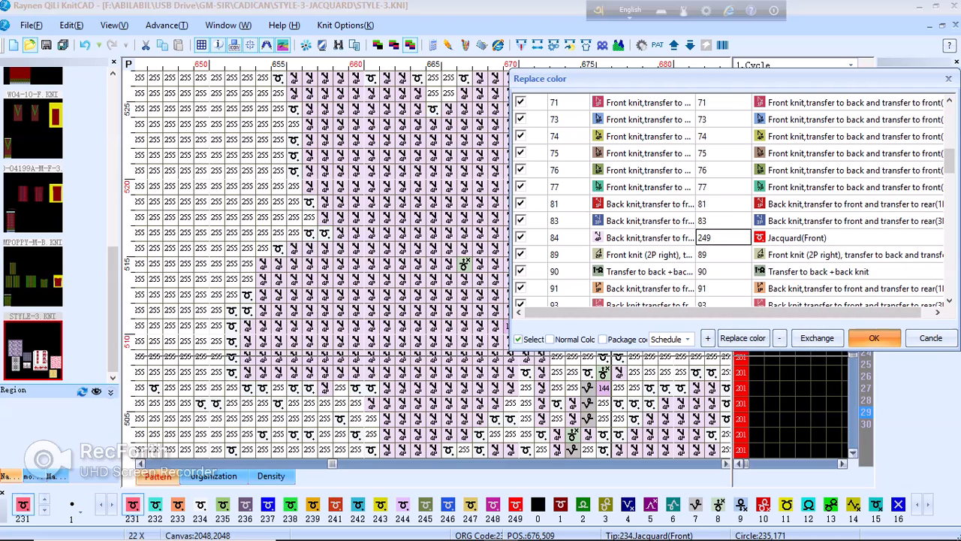
{"action": "left_click", "coordinate": [874, 338]}
Check the recoloured floral border pattern and undo the replacement of colour 84
{"action": "scroll", "coordinate": [434, 264], "scroll_direction": "down", "scroll_amount": 5}
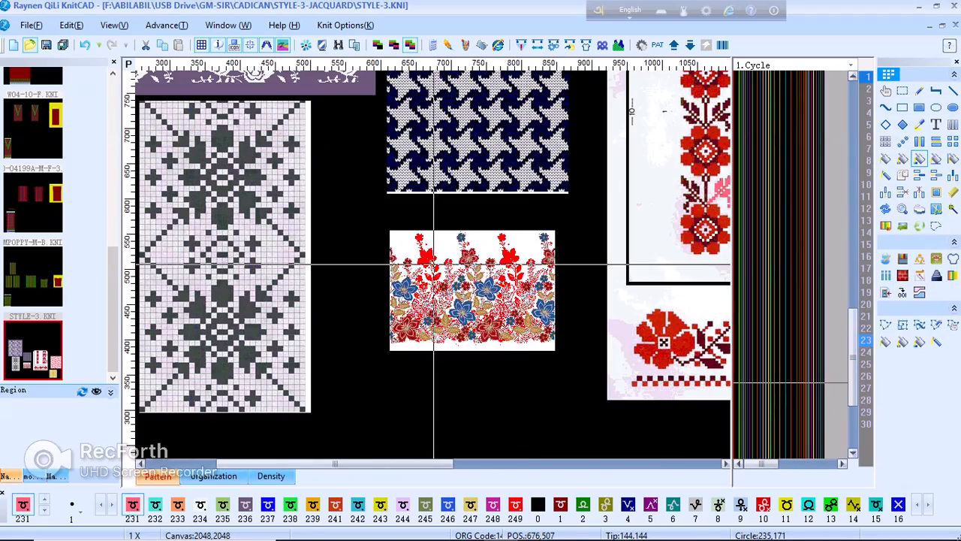
{"action": "scroll", "coordinate": [440, 286], "scroll_direction": "up", "scroll_amount": 2}
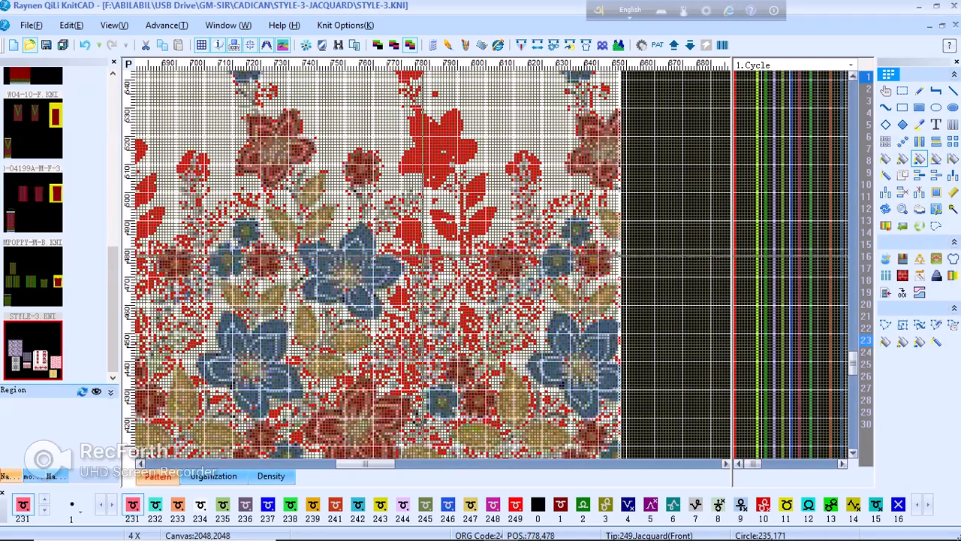
{"action": "scroll", "coordinate": [421, 261], "scroll_direction": "down", "scroll_amount": 1}
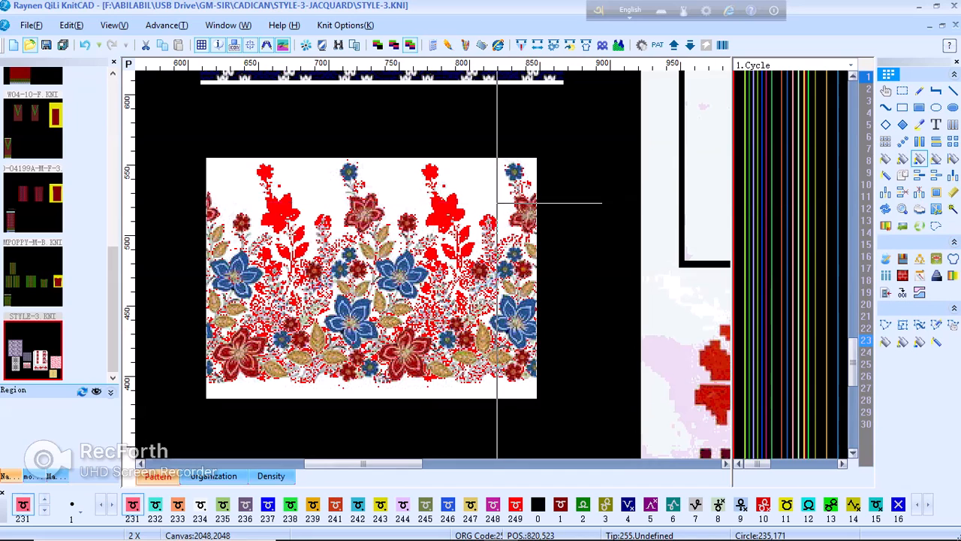
{"action": "mouse_move", "coordinate": [496, 202]}
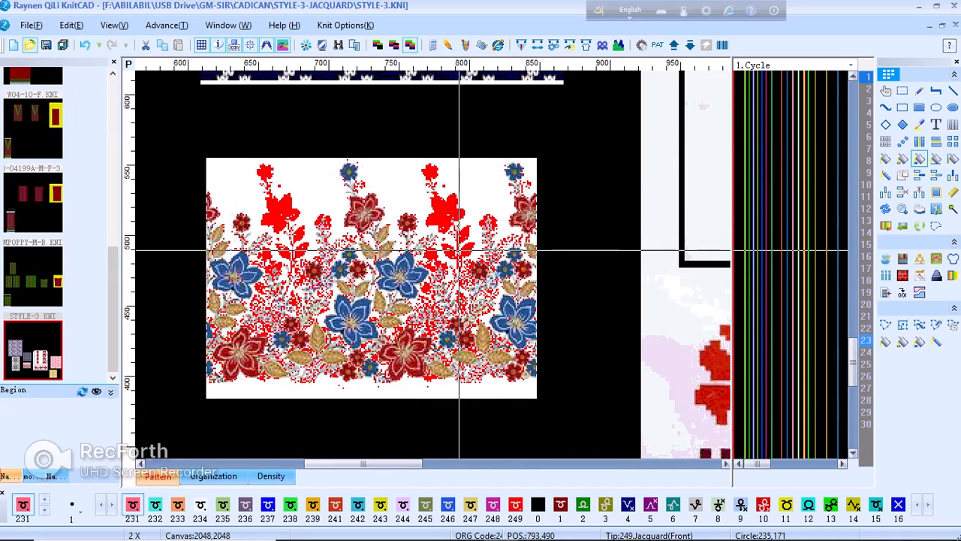
{"action": "scroll", "coordinate": [427, 259], "scroll_direction": "up", "scroll_amount": 2}
{"action": "scroll", "coordinate": [428, 263], "scroll_direction": "down", "scroll_amount": 2}
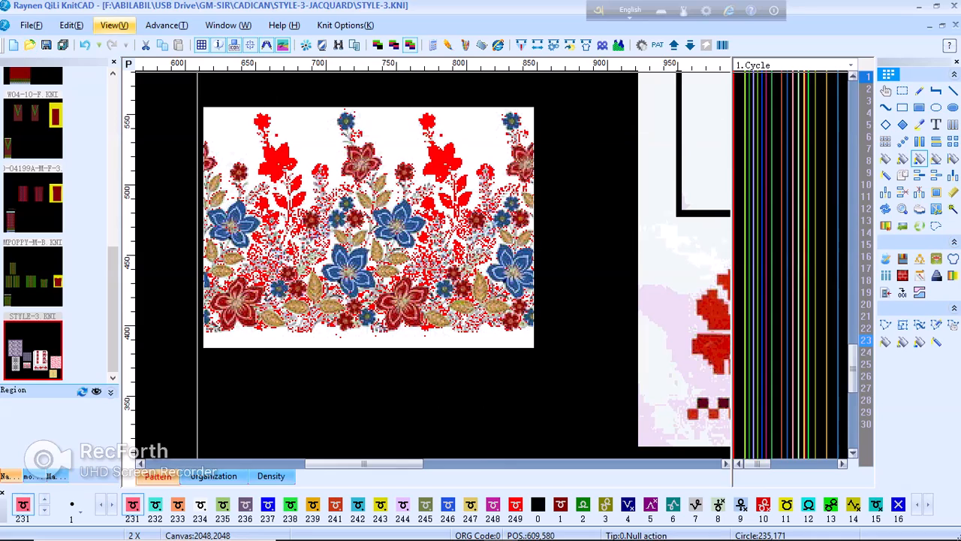
{"action": "left_click", "coordinate": [85, 44]}
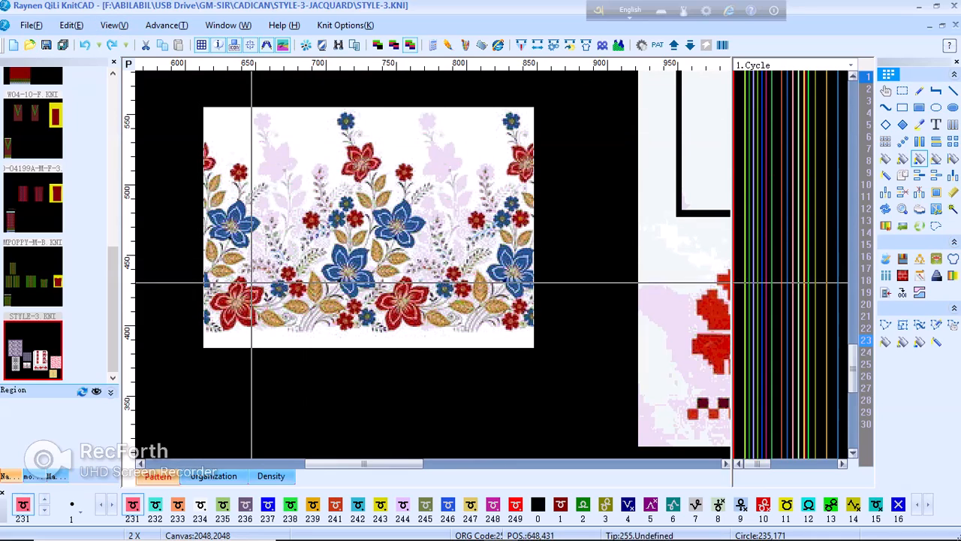
Pick stitch colour 2, Back knit(with transfer), for drawing near the lower edge of the floral border pattern
{"action": "scroll", "coordinate": [285, 279], "scroll_direction": "up", "scroll_amount": 2}
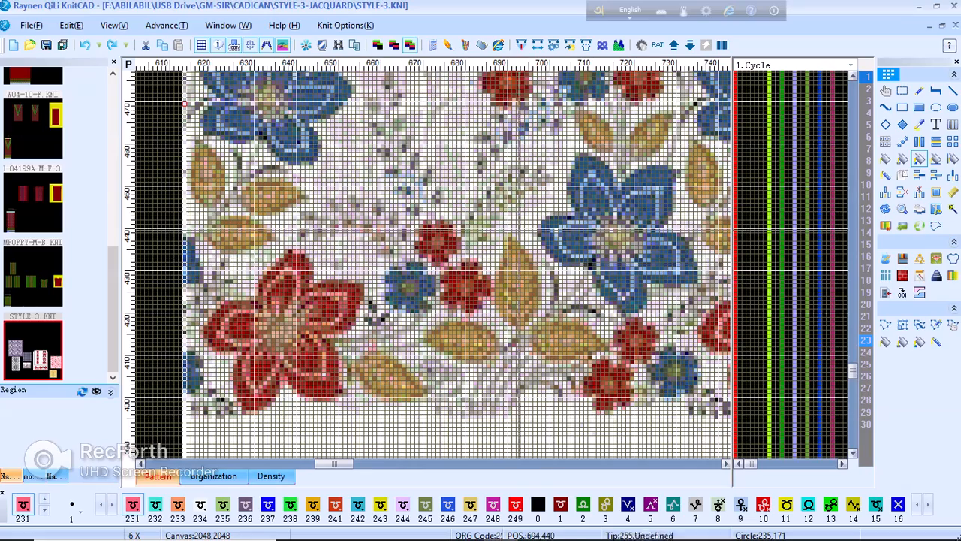
{"action": "scroll", "coordinate": [451, 255], "scroll_direction": "down", "scroll_amount": 2}
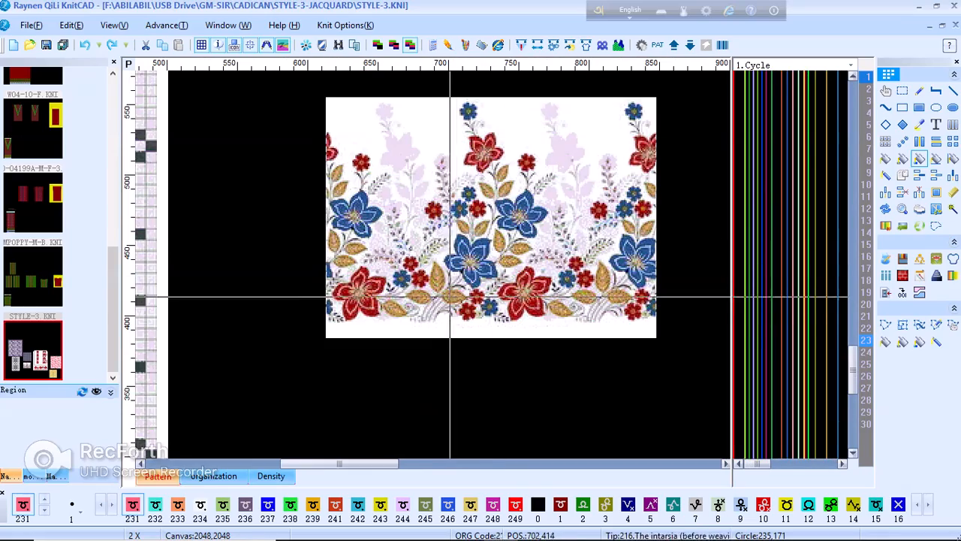
{"action": "scroll", "coordinate": [518, 262], "scroll_direction": "up", "scroll_amount": 3}
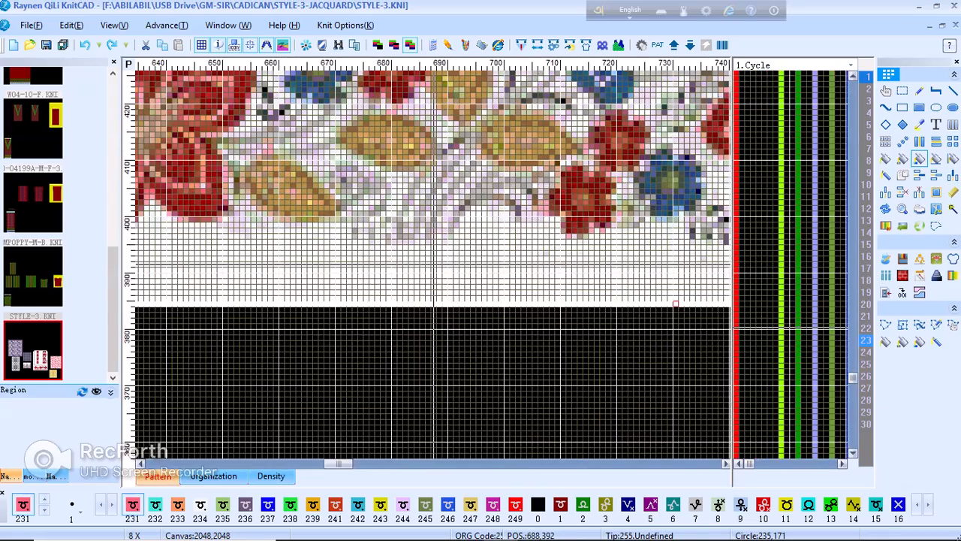
{"action": "scroll", "coordinate": [434, 266], "scroll_direction": "up", "scroll_amount": 3}
{"action": "scroll", "coordinate": [319, 406], "scroll_direction": "down", "scroll_amount": 2}
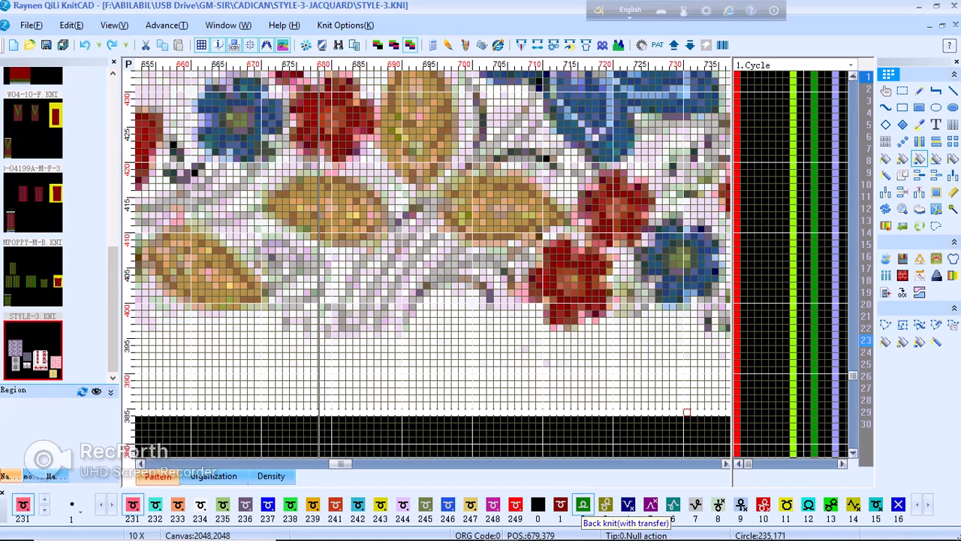
{"action": "left_click", "coordinate": [583, 503]}
{"action": "scroll", "coordinate": [460, 271], "scroll_direction": "up", "scroll_amount": 2}
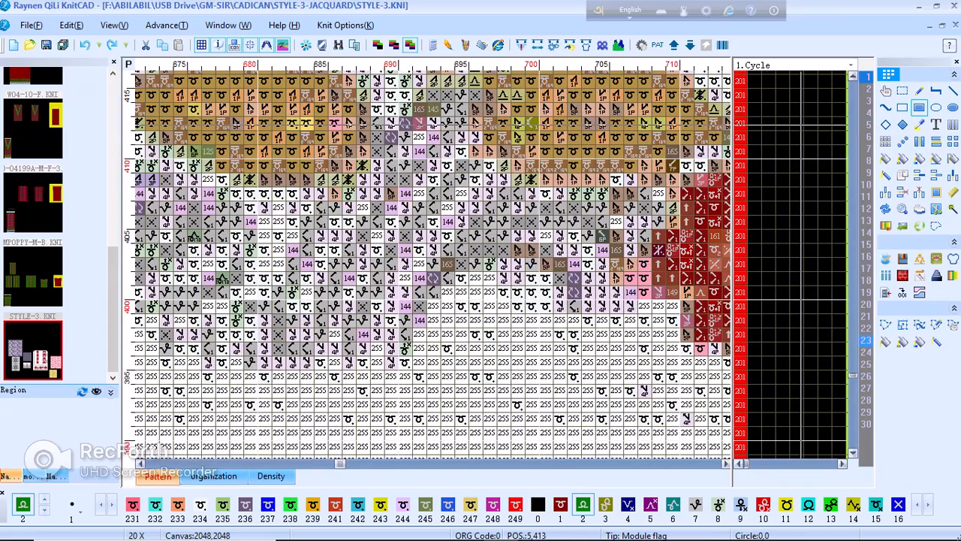
{"action": "scroll", "coordinate": [438, 278], "scroll_direction": "down", "scroll_amount": 1}
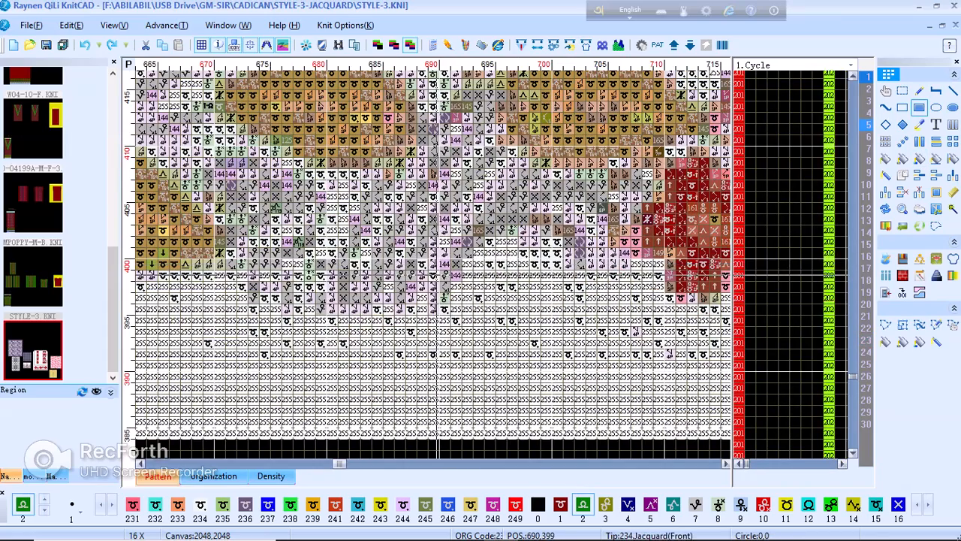
Try a filled rectangle 1 wide by 3 high and a polyline in stitch colour 2 near the floral pattern's lower edge
{"action": "left_click_drag", "start_coordinate": [433, 299], "coordinate": [434, 279]}
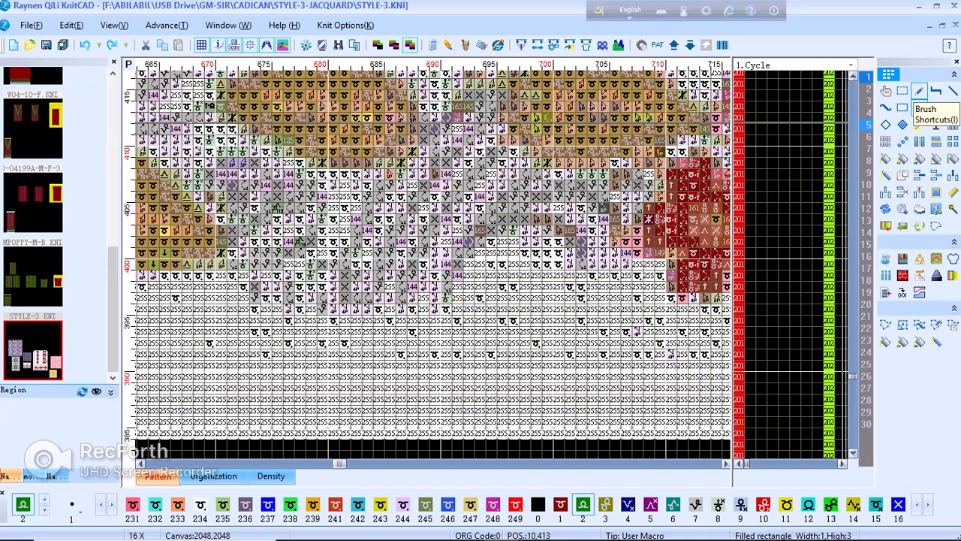
{"action": "left_click", "coordinate": [434, 299]}
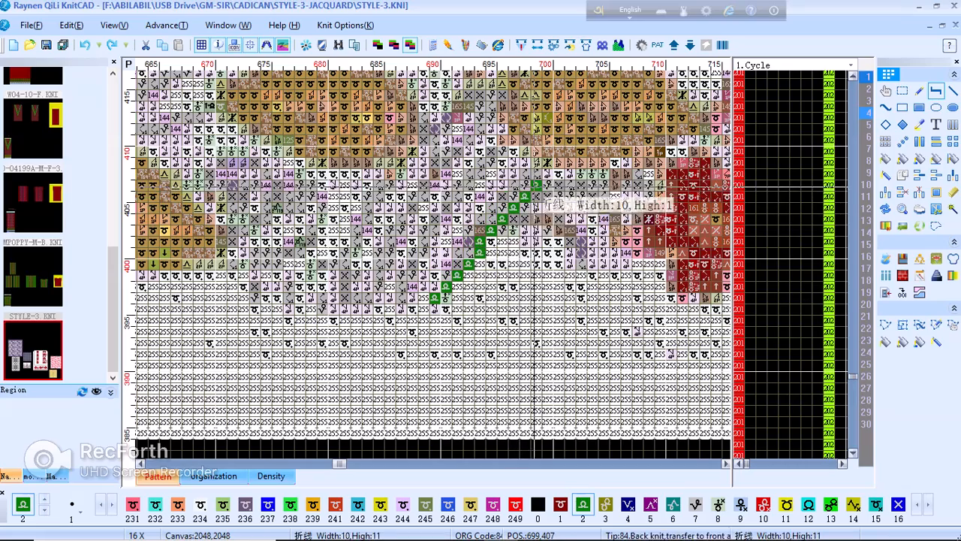
{"action": "left_click", "coordinate": [579, 264]}
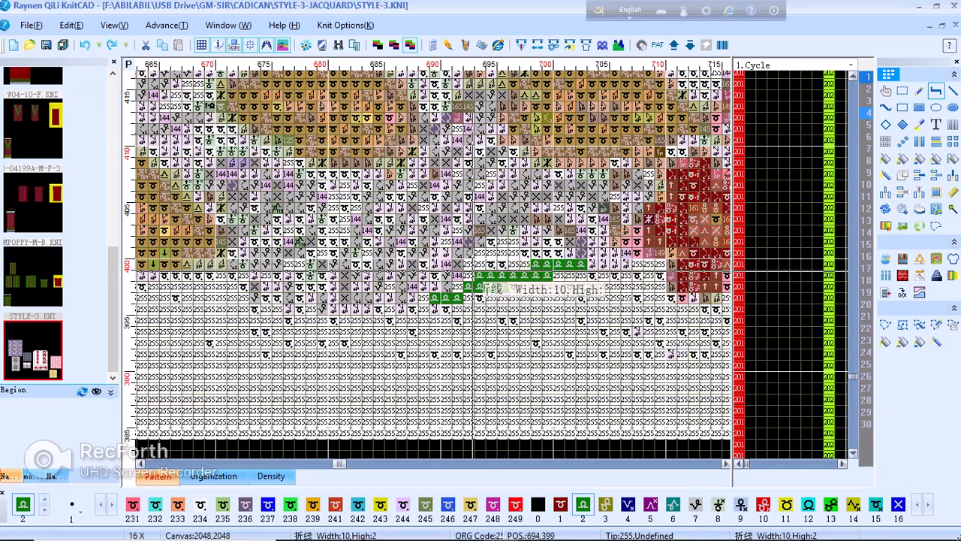
{"action": "key", "text": "Escape"}
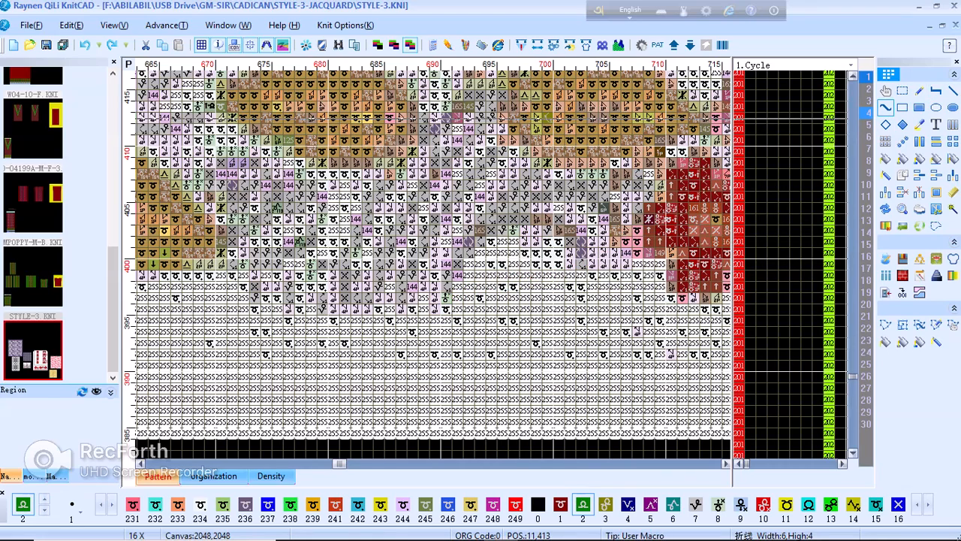
Try to draw an arched curve in stitch colour 2 between about columns 690 and 703 at the floral pattern's lower edge
{"action": "left_click", "coordinate": [449, 298]}
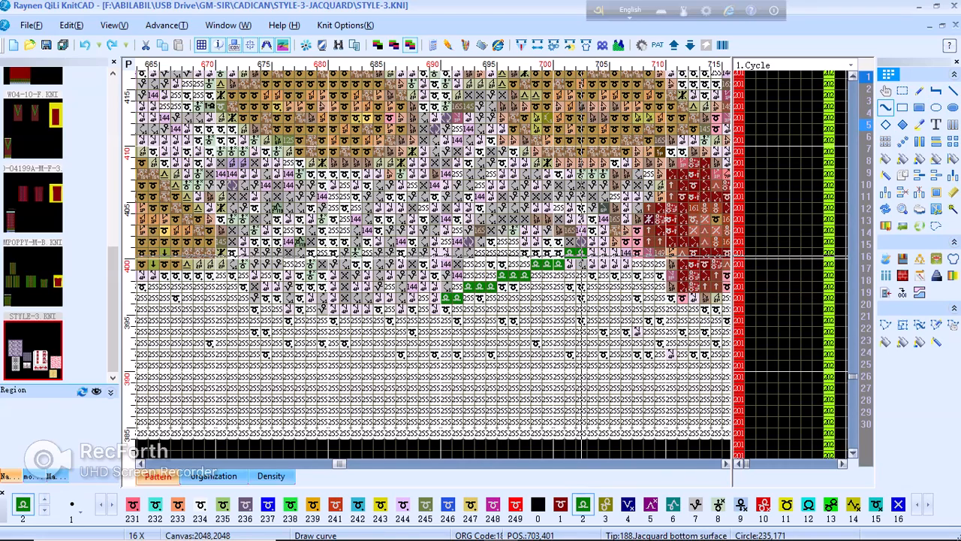
{"action": "left_click", "coordinate": [578, 254]}
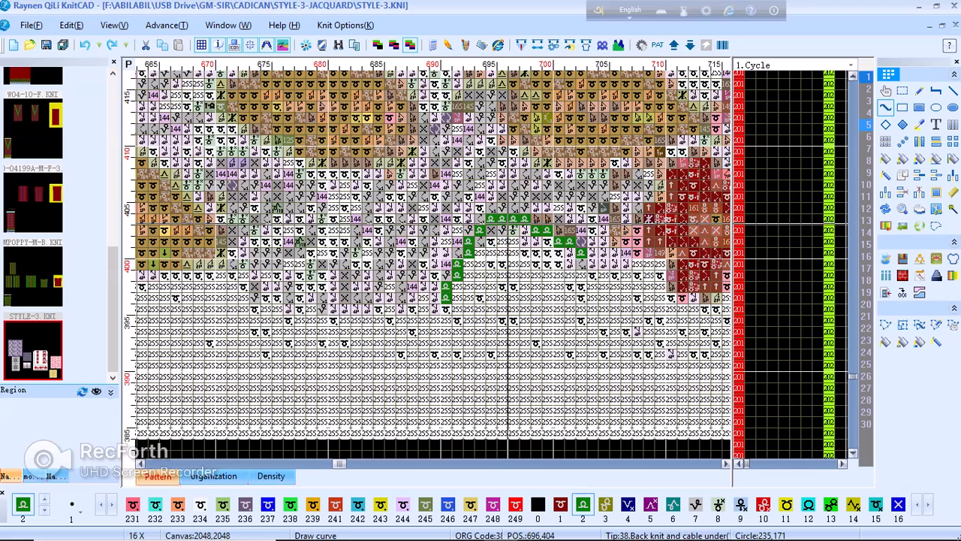
{"action": "left_click", "coordinate": [511, 219]}
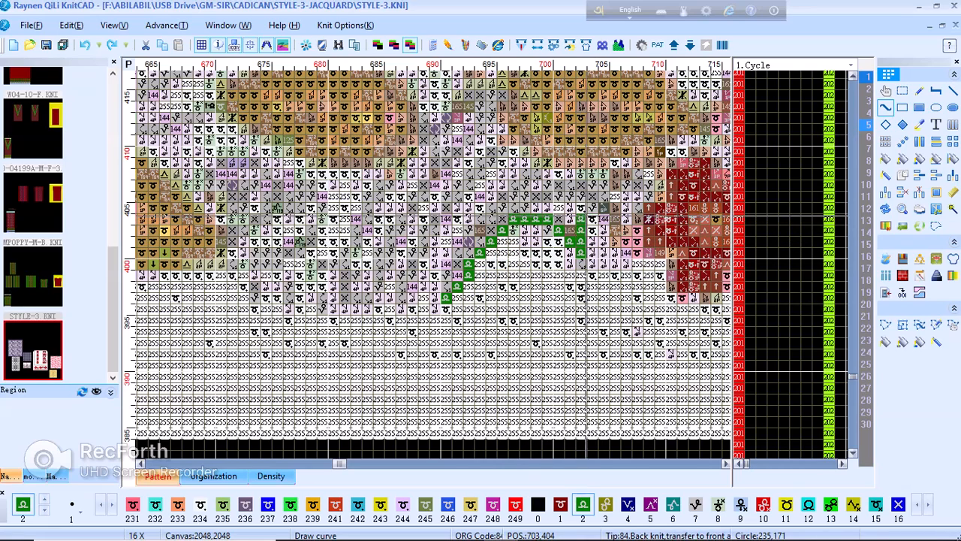
{"action": "left_click", "coordinate": [520, 214]}
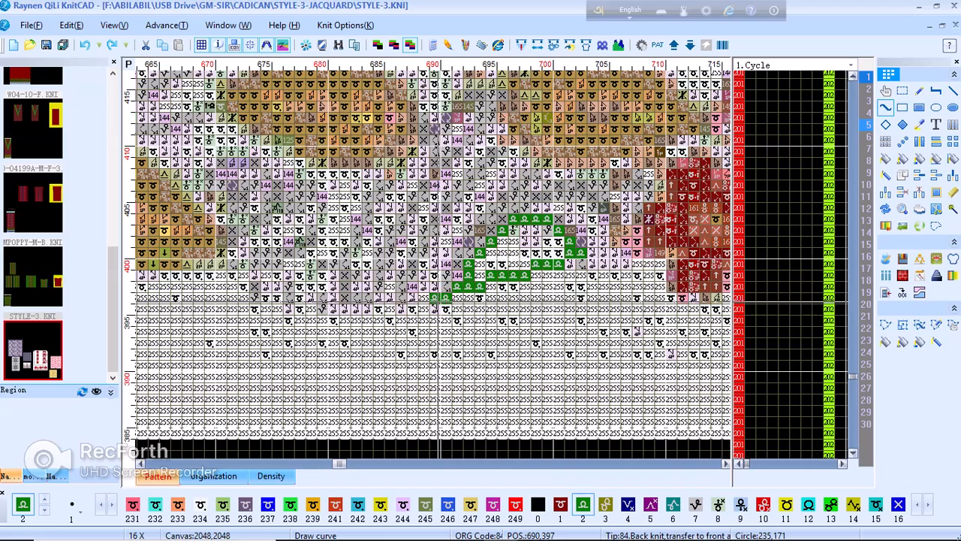
{"action": "left_click", "coordinate": [439, 298]}
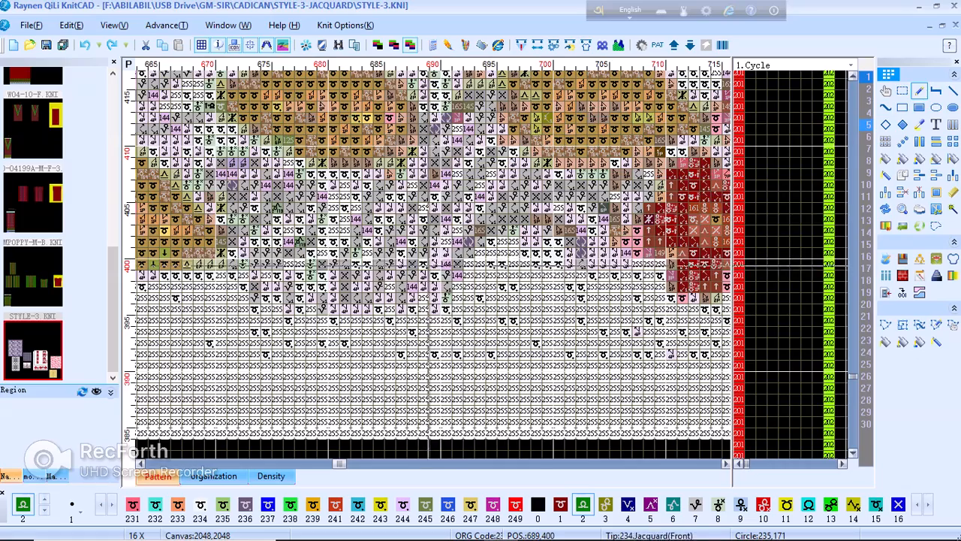
Brush stitch colour 2 cells one by one, stepping up from about column 690, row 397 to column 692, row 400
{"action": "scroll", "coordinate": [433, 265], "scroll_direction": "up", "scroll_amount": 1}
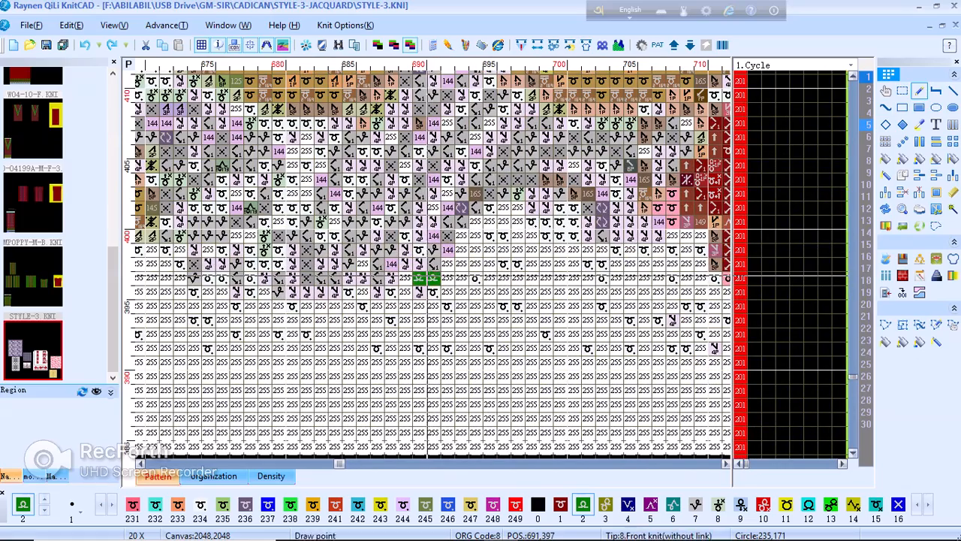
{"action": "left_click", "coordinate": [433, 278]}
{"action": "left_click", "coordinate": [433, 264]}
{"action": "left_click", "coordinate": [445, 264]}
{"action": "left_click", "coordinate": [433, 249]}
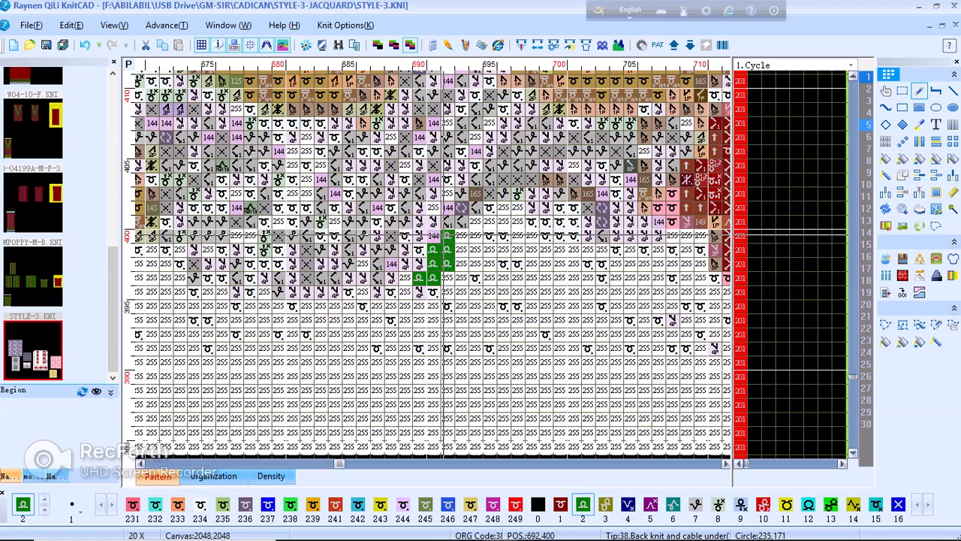
Continue the stitch colour 2 outline as a diagonal staircase from column 692, row 401 up to about column 696, row 404
{"action": "left_click", "coordinate": [446, 221]}
{"action": "left_click", "coordinate": [460, 222]}
{"action": "left_click", "coordinate": [461, 207]}
{"action": "left_click", "coordinate": [473, 207]}
{"action": "left_click", "coordinate": [474, 194]}
{"action": "left_click", "coordinate": [489, 194]}
{"action": "left_click", "coordinate": [489, 180]}
{"action": "left_click", "coordinate": [503, 180]}
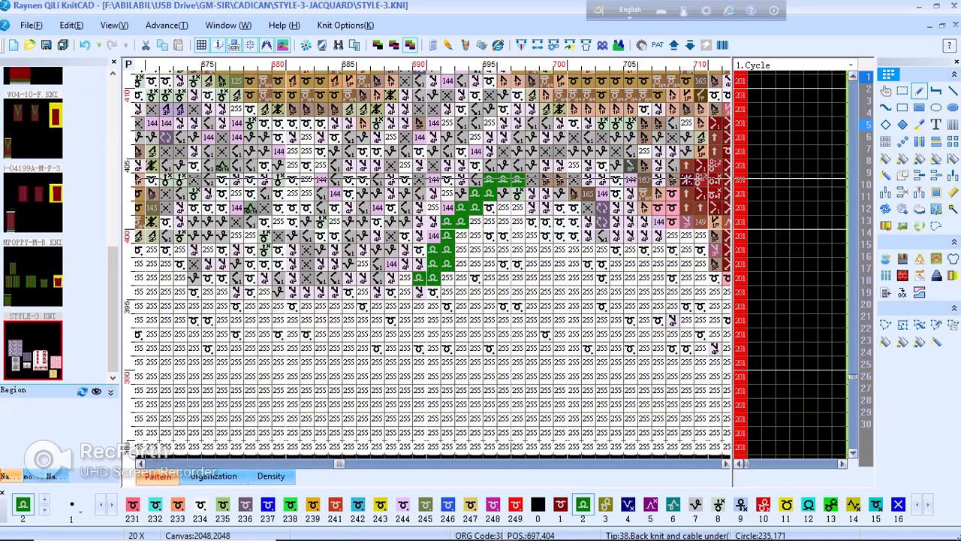
Continue the stitch colour 2 outline along row 404 from column 697 to 700, stepping down to column 703, row 400
{"action": "left_click", "coordinate": [517, 180]}
{"action": "left_click", "coordinate": [531, 180]}
{"action": "left_click", "coordinate": [544, 180]}
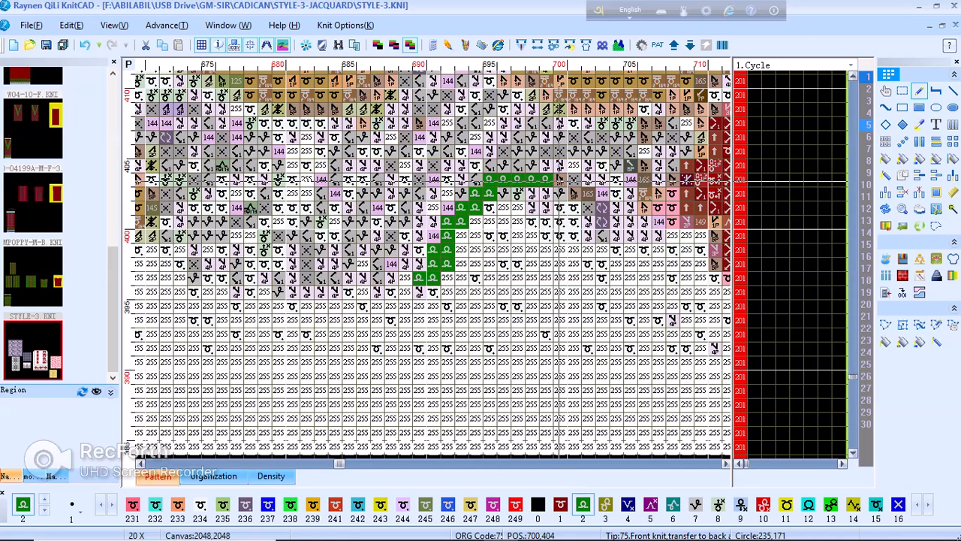
{"action": "left_click", "coordinate": [558, 181]}
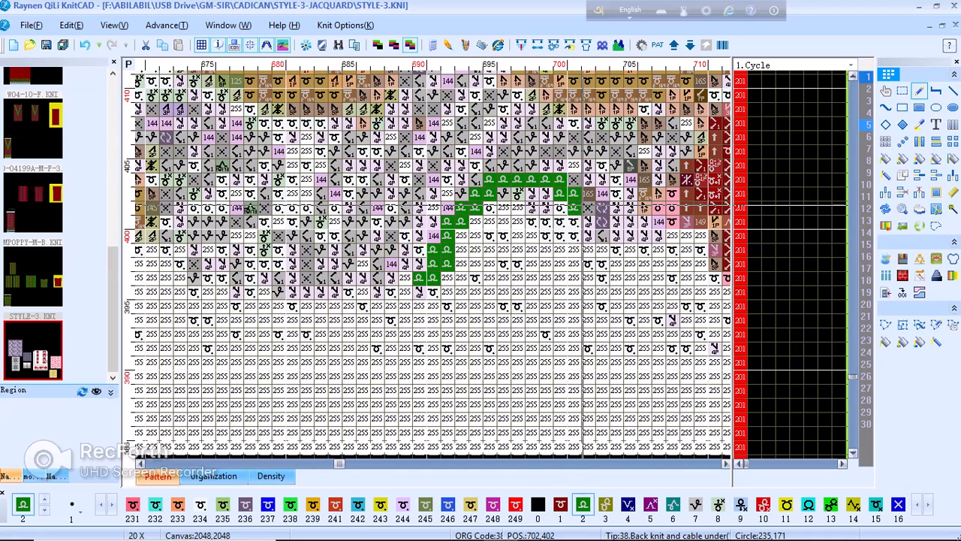
{"action": "left_click", "coordinate": [596, 221]}
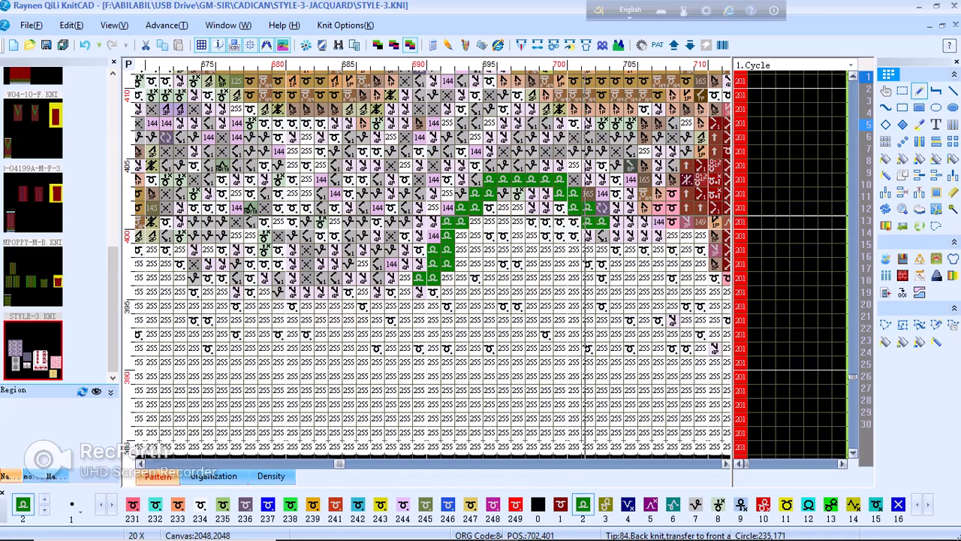
{"action": "left_click", "coordinate": [602, 235]}
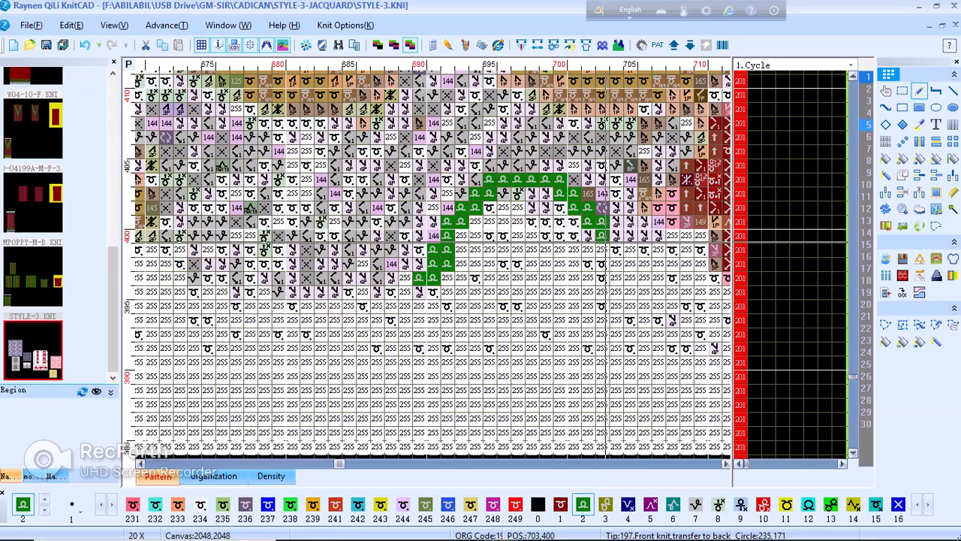
Extend the lower end of the green arch with one stitch colour 2 cell at about column 690, row 396
{"action": "scroll", "coordinate": [434, 267], "scroll_direction": "down", "scroll_amount": 3}
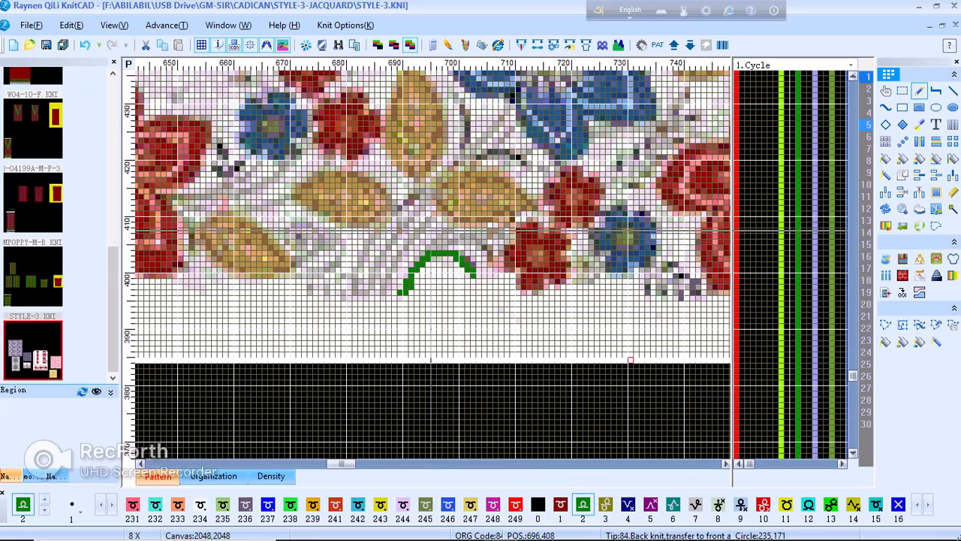
{"action": "scroll", "coordinate": [435, 260], "scroll_direction": "down", "scroll_amount": 2}
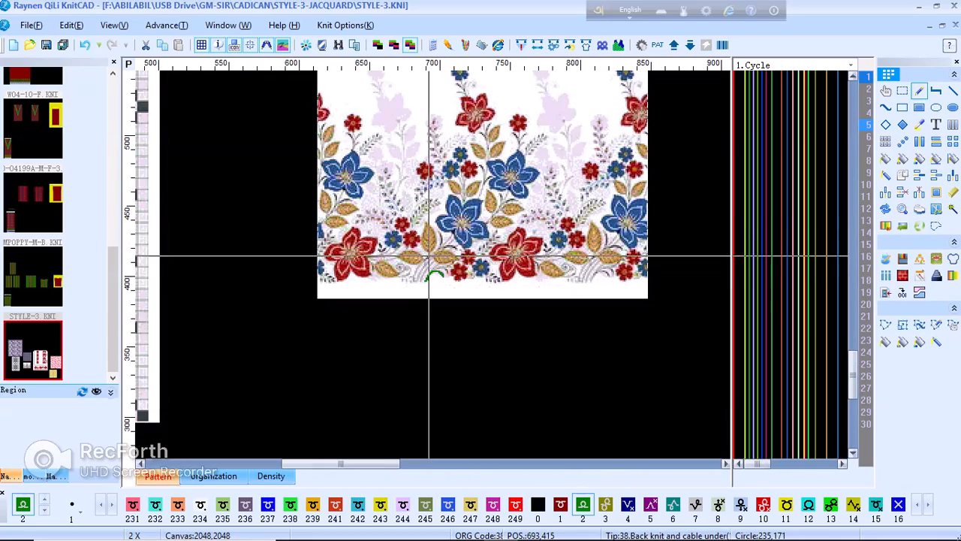
{"action": "scroll", "coordinate": [451, 270], "scroll_direction": "up", "scroll_amount": 4}
{"action": "scroll", "coordinate": [449, 284], "scroll_direction": "up", "scroll_amount": 1}
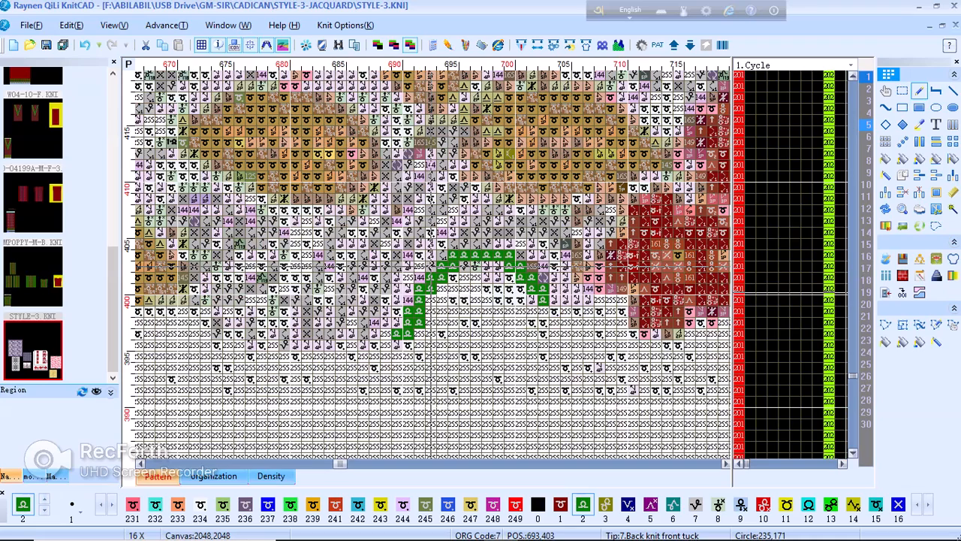
{"action": "left_click", "coordinate": [397, 344]}
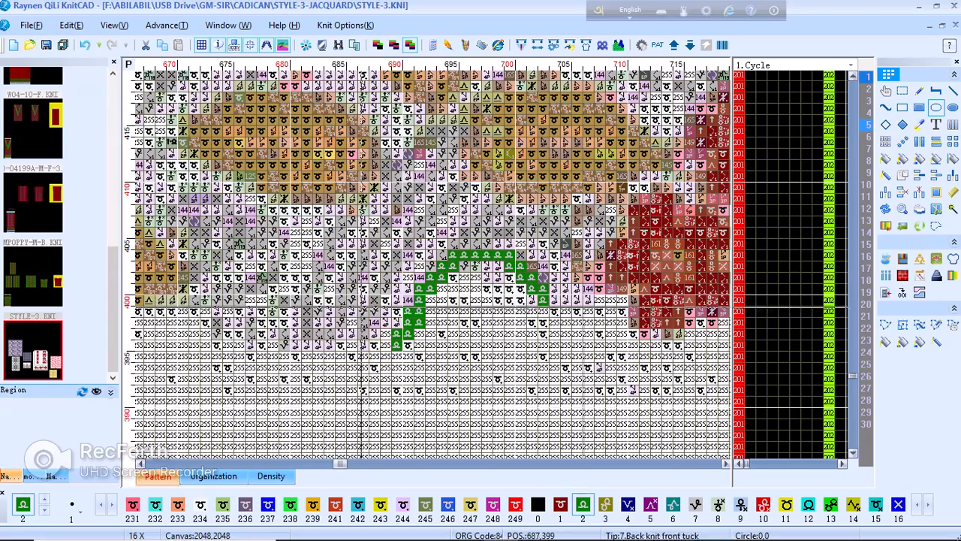
Try to draw an empty ellipse 17 wide by 11 high over the green arch
{"action": "left_click_drag", "start_coordinate": [360, 335], "coordinate": [540, 224]}
{"action": "right_click", "coordinate": [540, 224]}
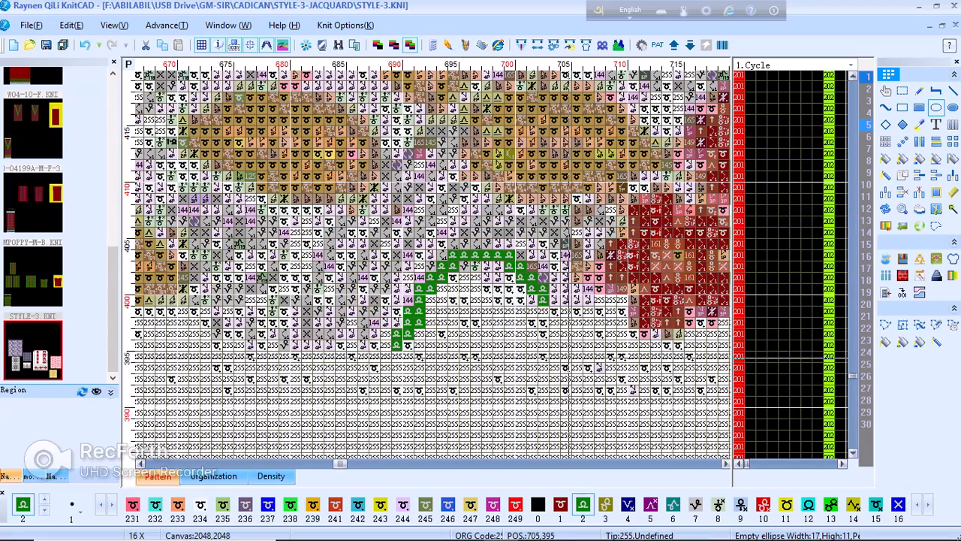
{"action": "mouse_move", "coordinate": [492, 531]}
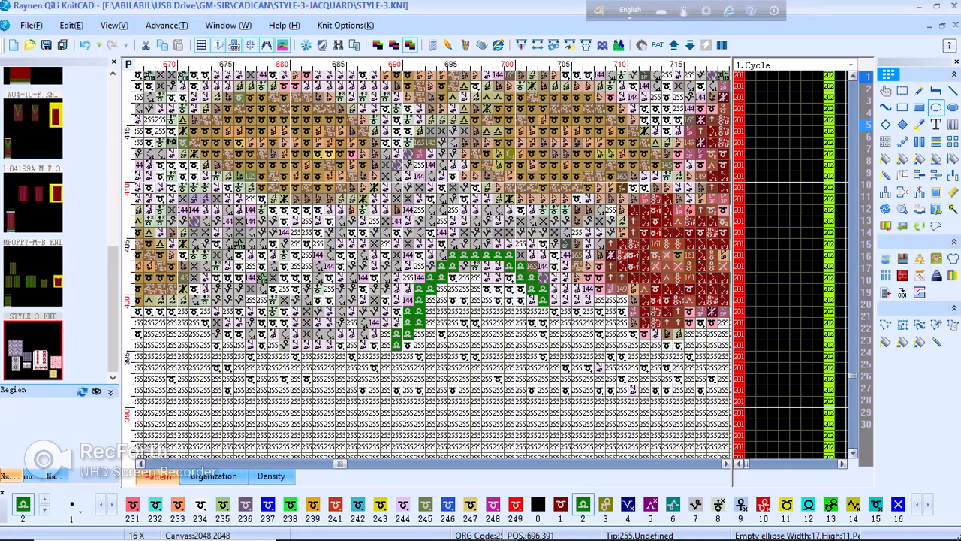
Pick background colour 255 from the pattern and cover the stray cells inside and below the green arch with filled rectangles
{"action": "right_click", "coordinate": [454, 120]}
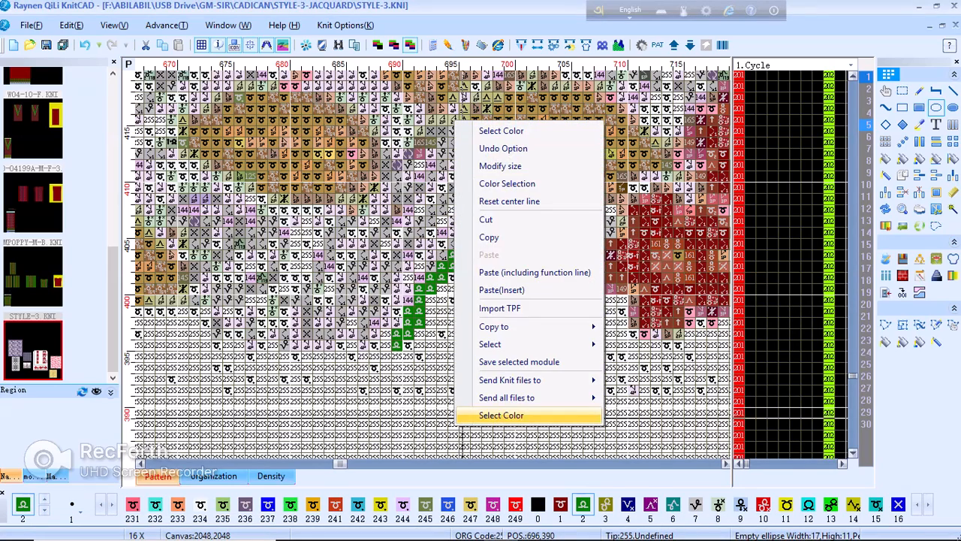
{"action": "left_click", "coordinate": [501, 415]}
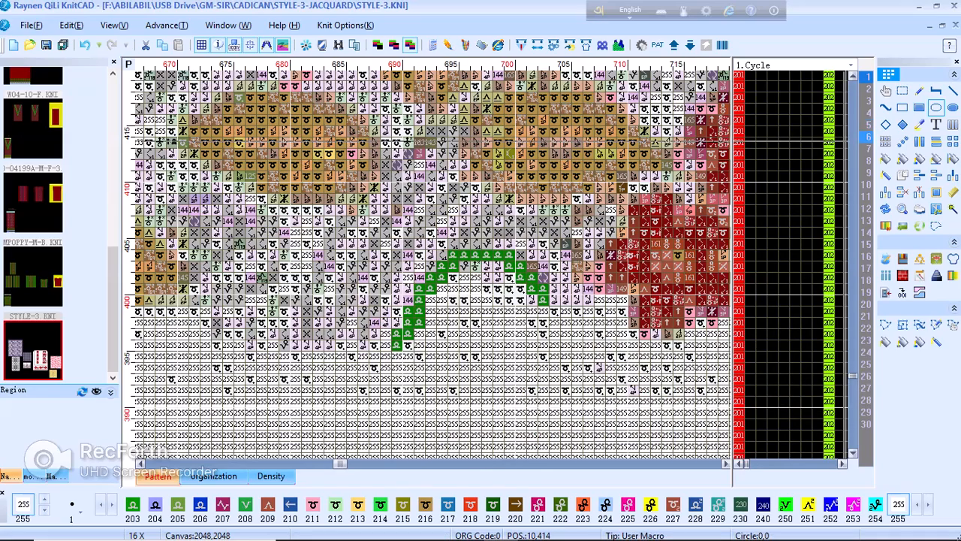
{"action": "left_click", "coordinate": [920, 108]}
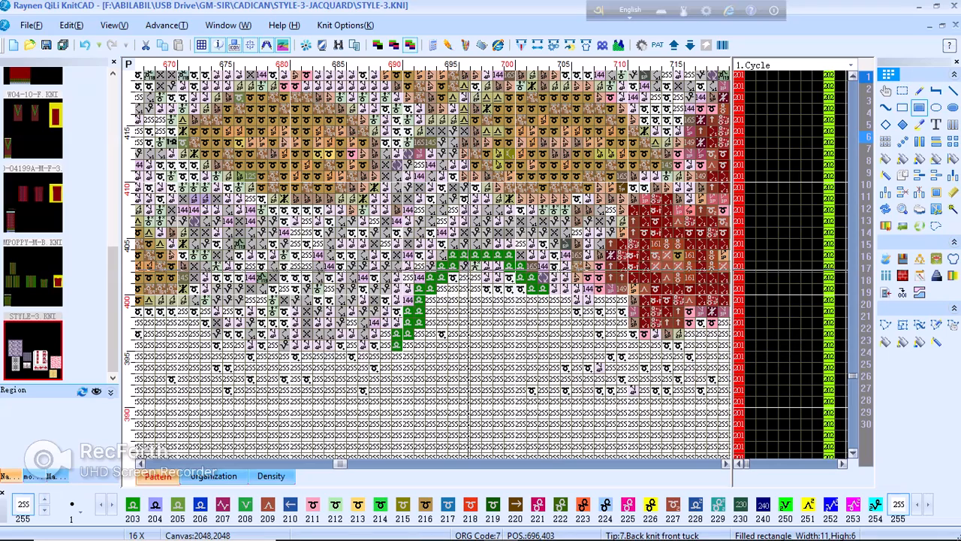
{"action": "left_click_drag", "start_coordinate": [487, 279], "coordinate": [509, 291]}
{"action": "mouse_move", "coordinate": [453, 279]}
{"action": "left_mouse_down"}
{"action": "mouse_move", "coordinate": [520, 291]}
{"action": "mouse_move", "coordinate": [504, 309]}
{"action": "left_mouse_up"}
{"action": "left_click_drag", "start_coordinate": [442, 329], "coordinate": [615, 401]}
{"action": "left_click_drag", "start_coordinate": [419, 322], "coordinate": [443, 338]}
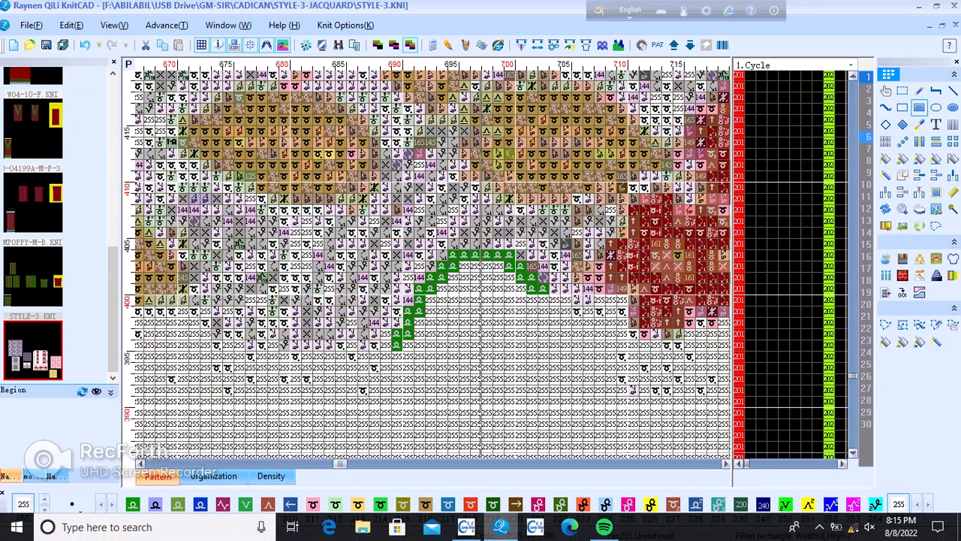
Switch to L_ONE and open the pattern file STYLE-3.KNI
{"action": "left_click", "coordinate": [467, 526]}
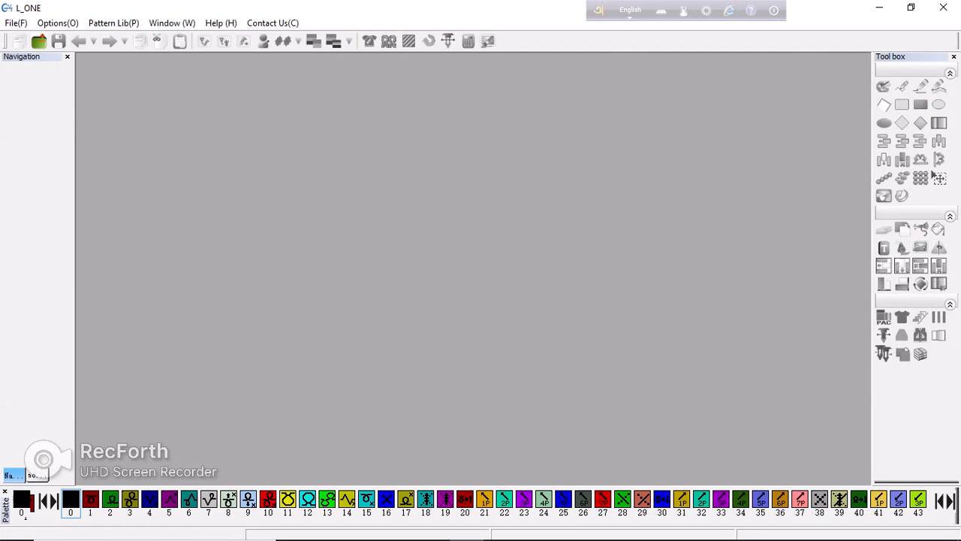
{"action": "key", "text": "ctrl+o"}
{"action": "double_click", "coordinate": [326, 194]}
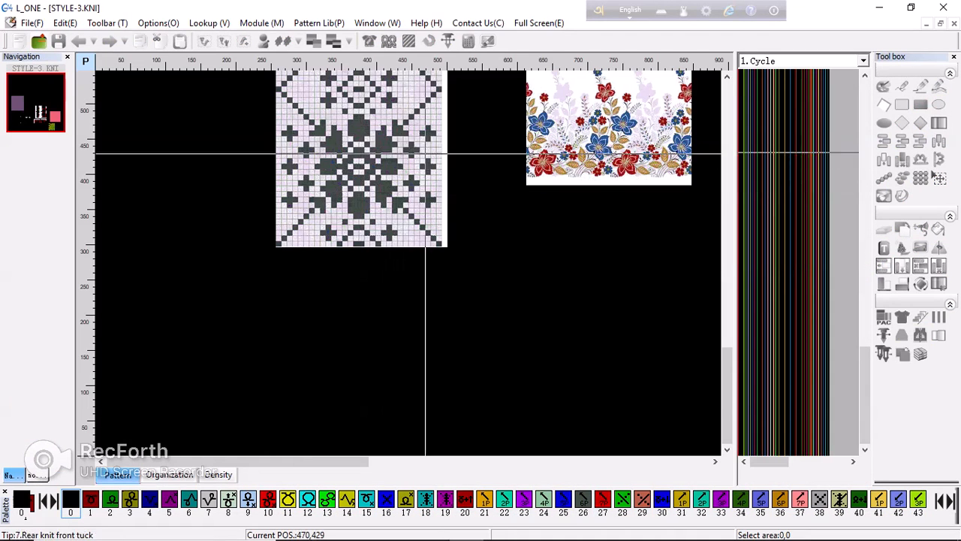
Draw a thickened arc in stitch colour 2 from about column 690, row 397 to column 703, row 400 at the floral pattern's lower edge
{"action": "scroll", "coordinate": [408, 262], "scroll_direction": "down", "scroll_amount": 2}
{"action": "scroll", "coordinate": [408, 263], "scroll_direction": "up", "scroll_amount": 2}
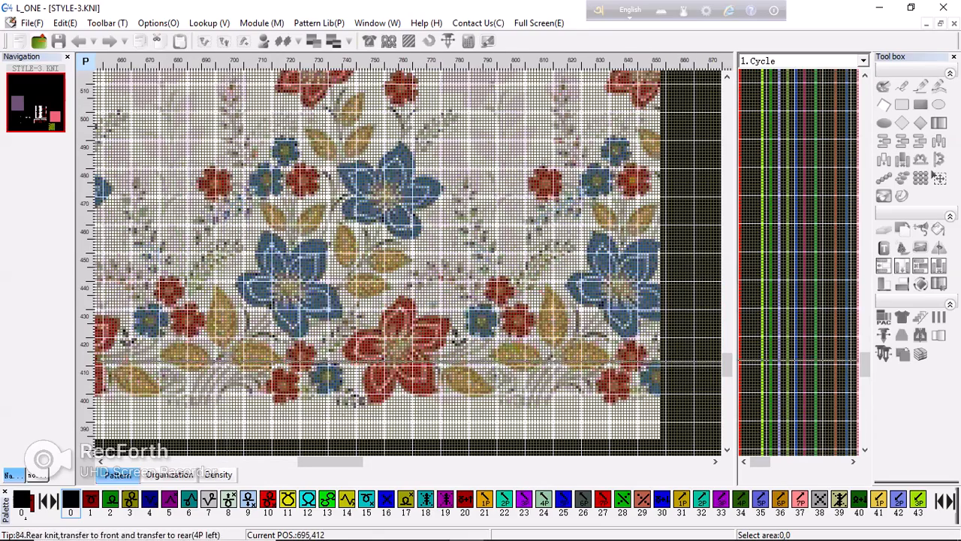
{"action": "scroll", "coordinate": [376, 200], "scroll_direction": "down", "scroll_amount": 1}
{"action": "scroll", "coordinate": [415, 177], "scroll_direction": "up", "scroll_amount": 1}
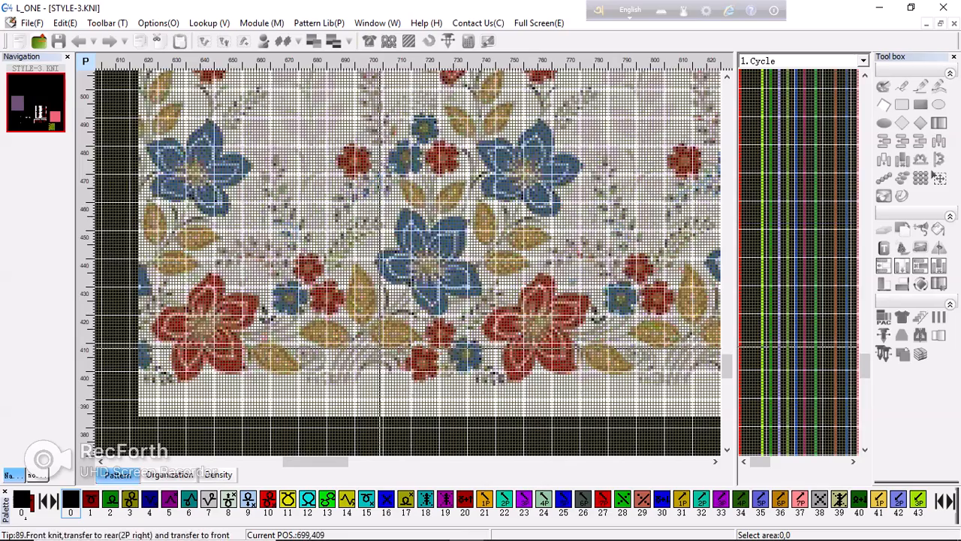
{"action": "scroll", "coordinate": [415, 225], "scroll_direction": "up", "scroll_amount": 1}
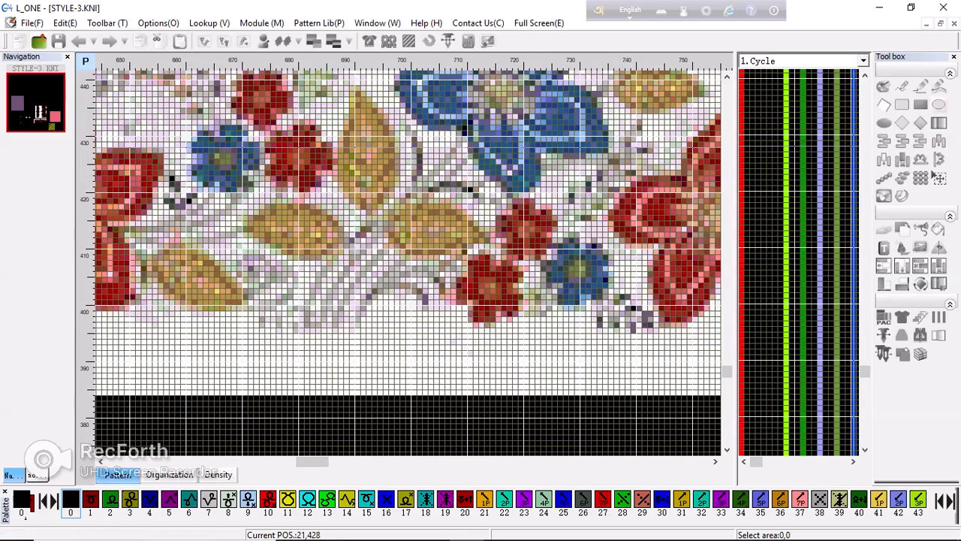
{"action": "scroll", "coordinate": [389, 289], "scroll_direction": "down", "scroll_amount": 1}
{"action": "scroll", "coordinate": [389, 289], "scroll_direction": "up", "scroll_amount": 2}
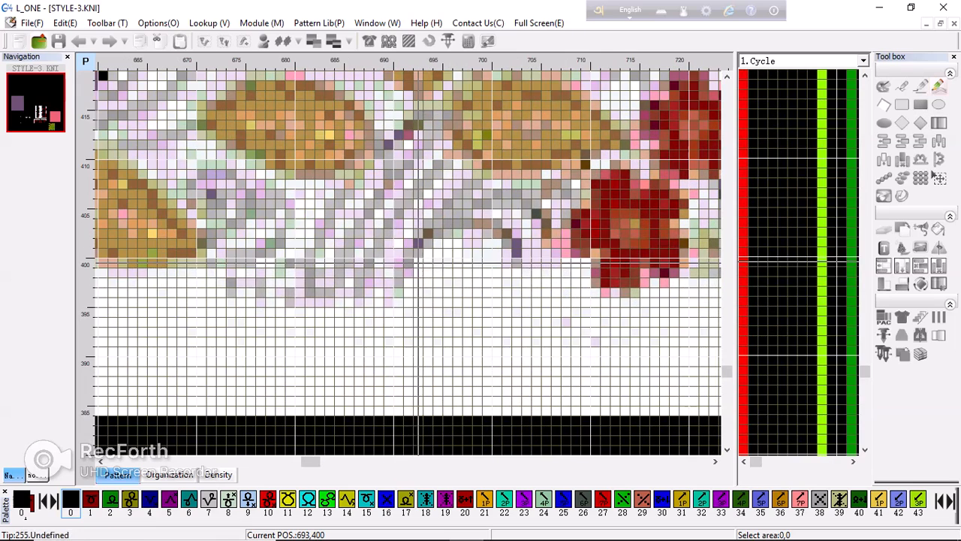
{"action": "left_click", "coordinate": [389, 290]}
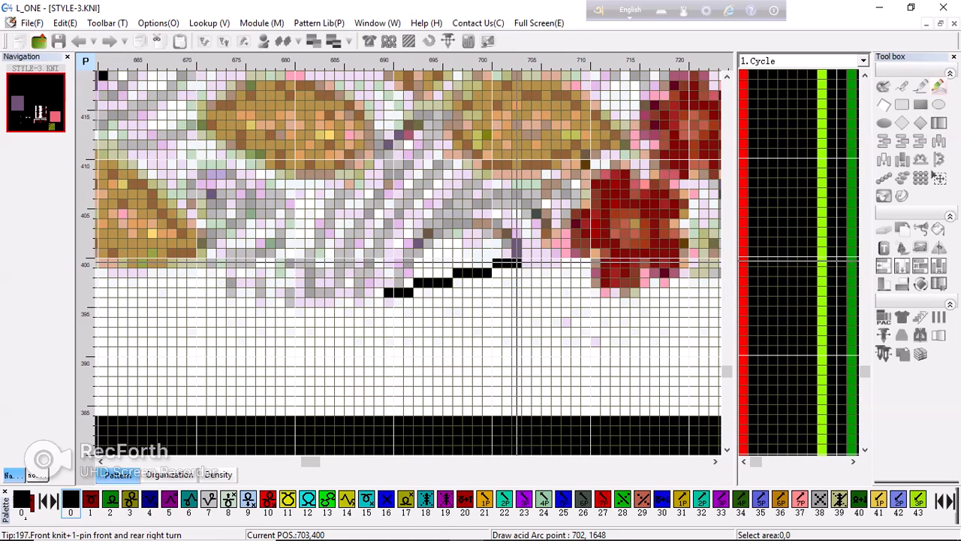
{"action": "key", "text": "2"}
{"action": "left_click", "coordinate": [514, 262]}
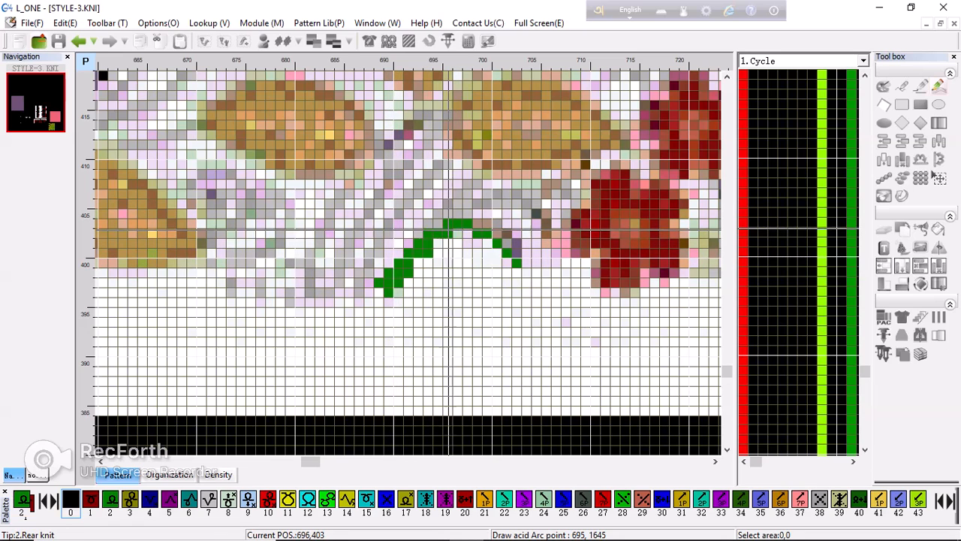
{"action": "left_click", "coordinate": [458, 227]}
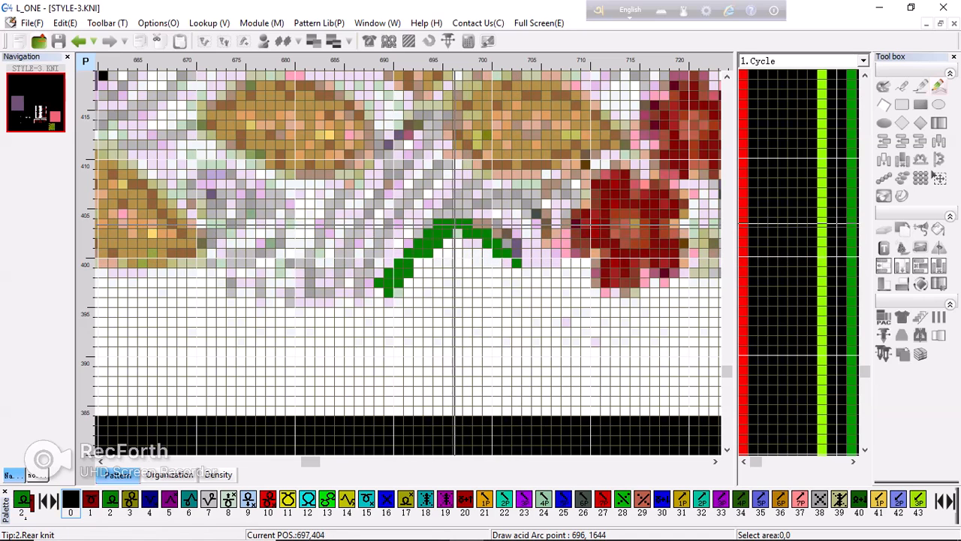
{"action": "left_click", "coordinate": [519, 260]}
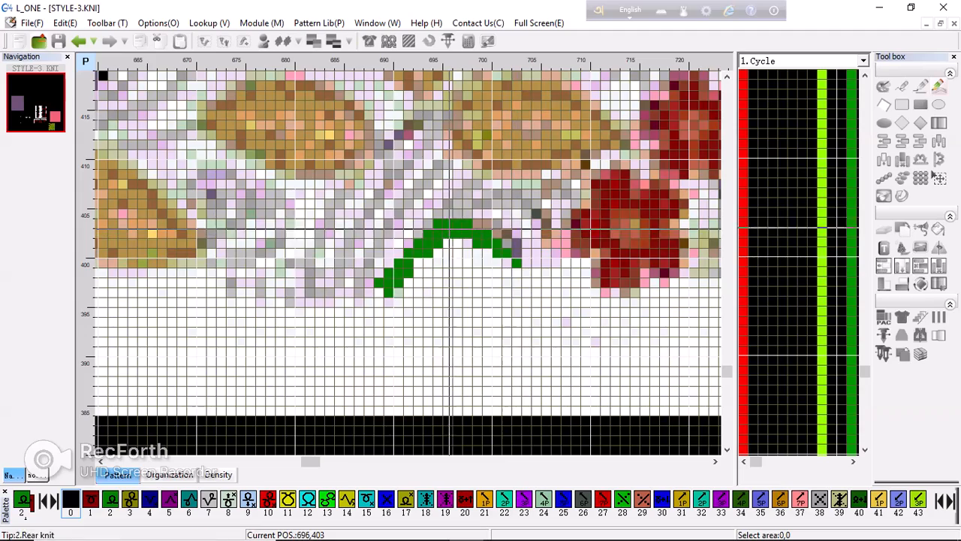
Draw a second curved stem in stitch colour 2, doubled in width, from about column 686, row 396 to column 696, row 410
{"action": "scroll", "coordinate": [382, 256], "scroll_direction": "down", "scroll_amount": 3}
{"action": "scroll", "coordinate": [511, 203], "scroll_direction": "up", "scroll_amount": 1}
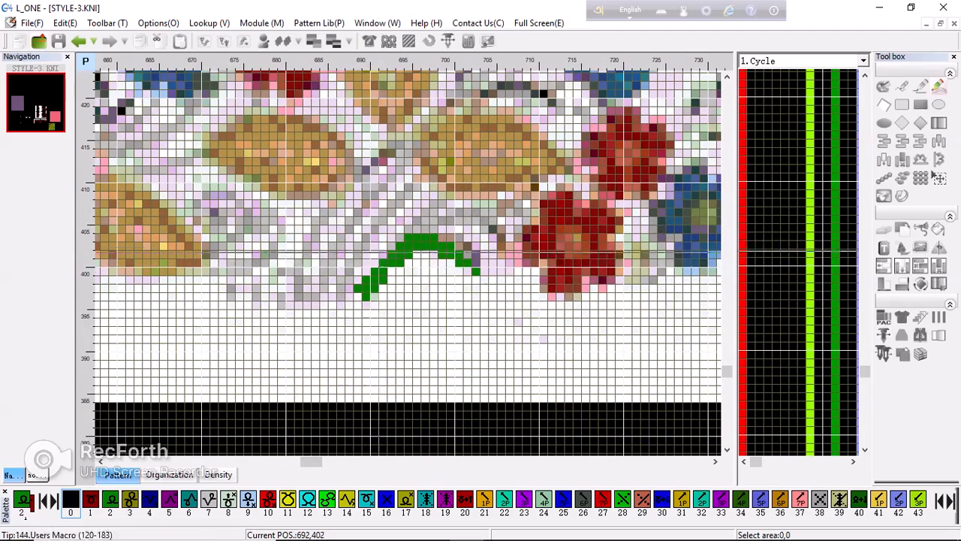
{"action": "scroll", "coordinate": [380, 278], "scroll_direction": "down", "scroll_amount": 1}
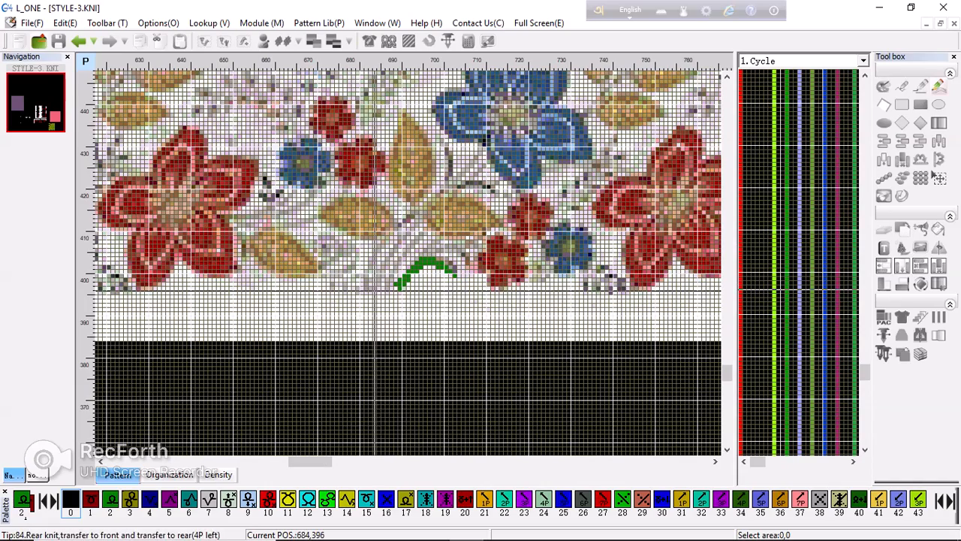
{"action": "scroll", "coordinate": [383, 271], "scroll_direction": "up", "scroll_amount": 1}
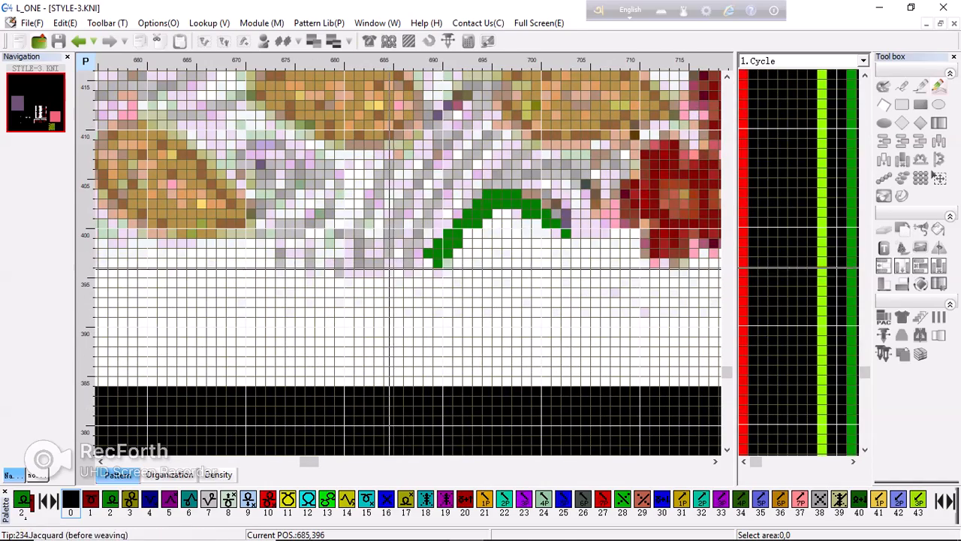
{"action": "left_click", "coordinate": [396, 270]}
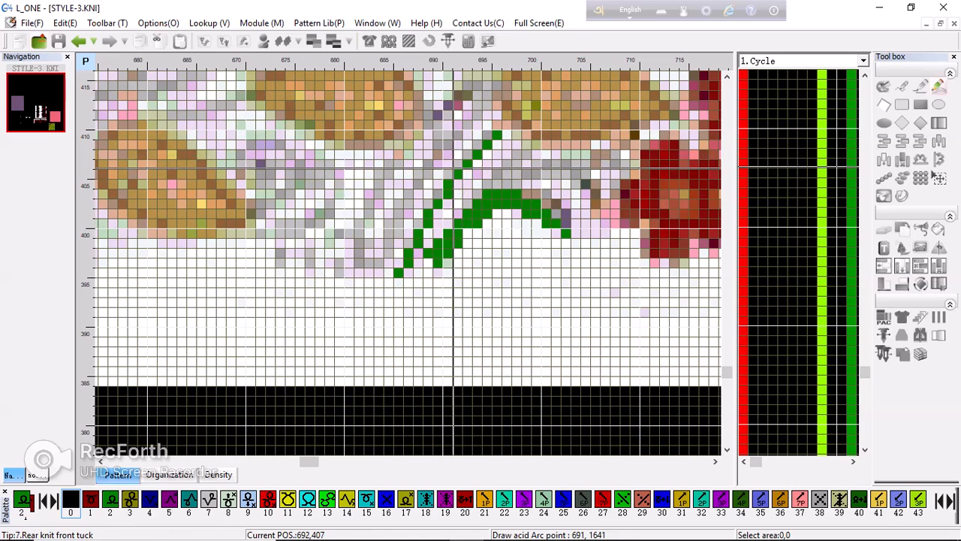
{"action": "left_click", "coordinate": [450, 167]}
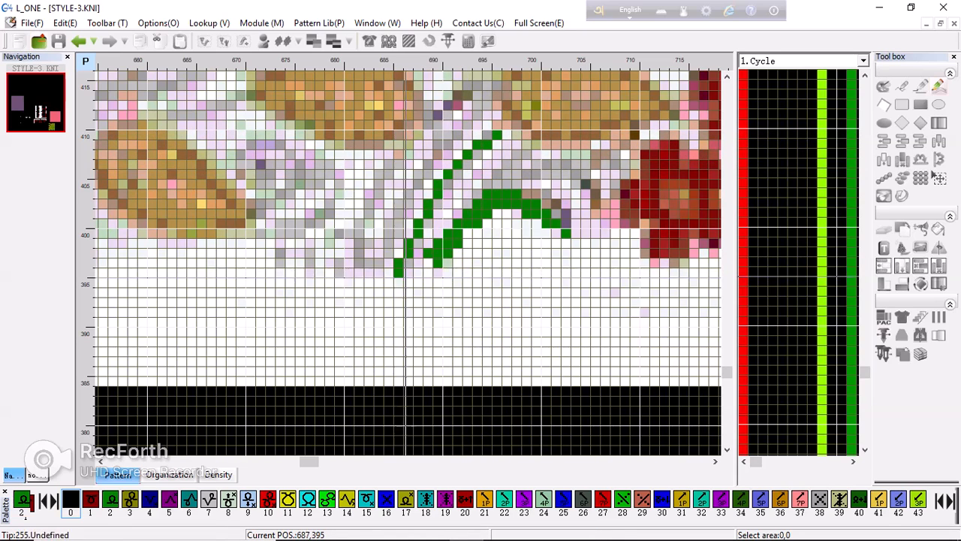
{"action": "left_click", "coordinate": [390, 273]}
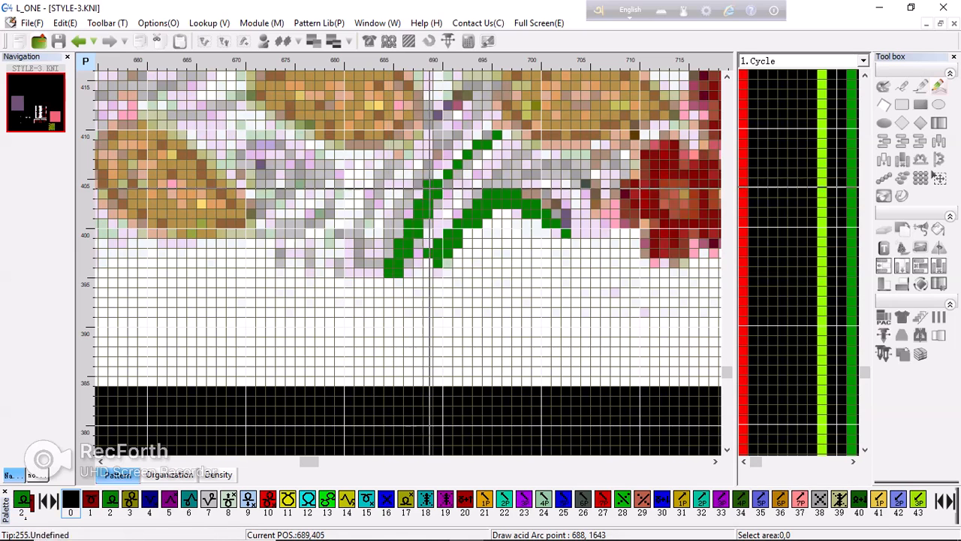
{"action": "left_click", "coordinate": [459, 142]}
Draw a third, thickened stem arc in stitch colour 2 from about column 680, row 395 to column 695, row 415
{"action": "scroll", "coordinate": [416, 238], "scroll_direction": "down", "scroll_amount": 2}
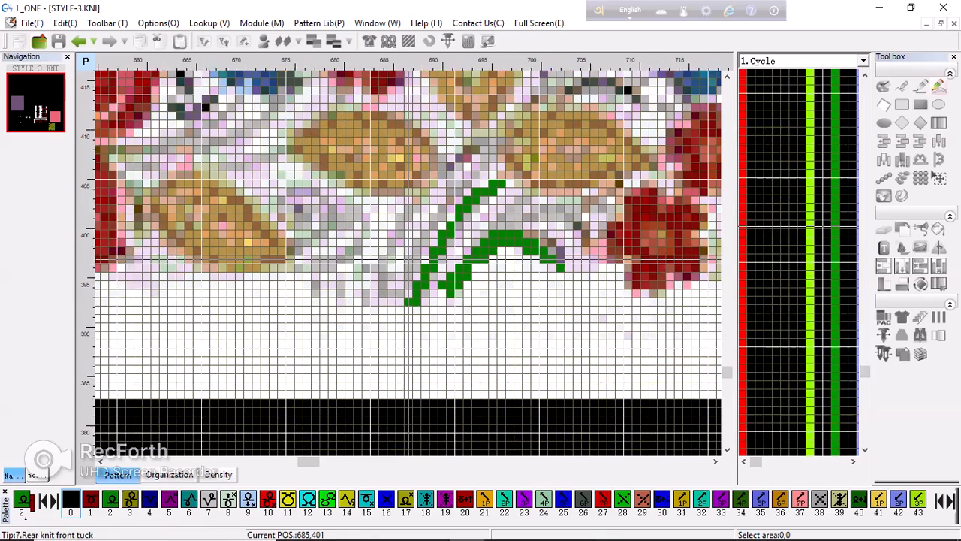
{"action": "scroll", "coordinate": [412, 248], "scroll_direction": "down", "scroll_amount": 1}
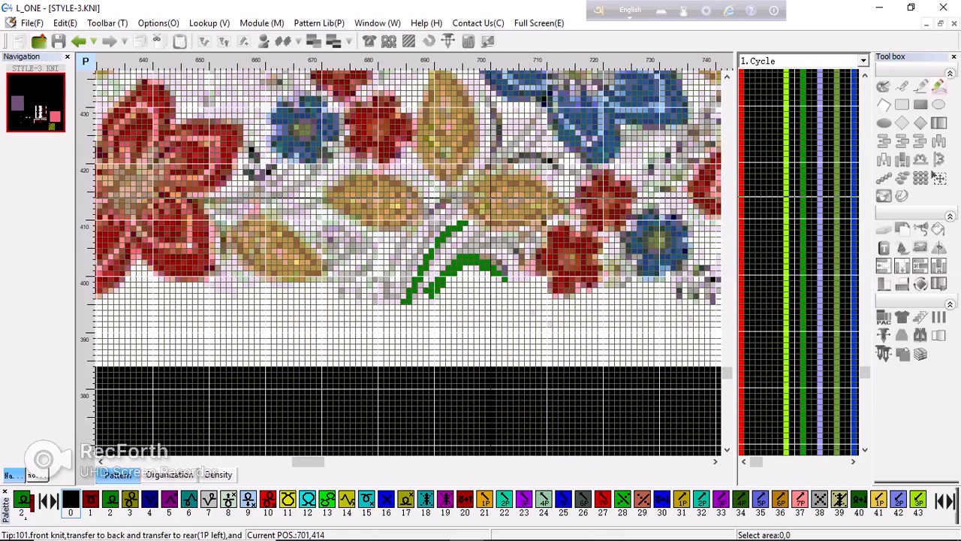
{"action": "scroll", "coordinate": [402, 283], "scroll_direction": "up", "scroll_amount": 1}
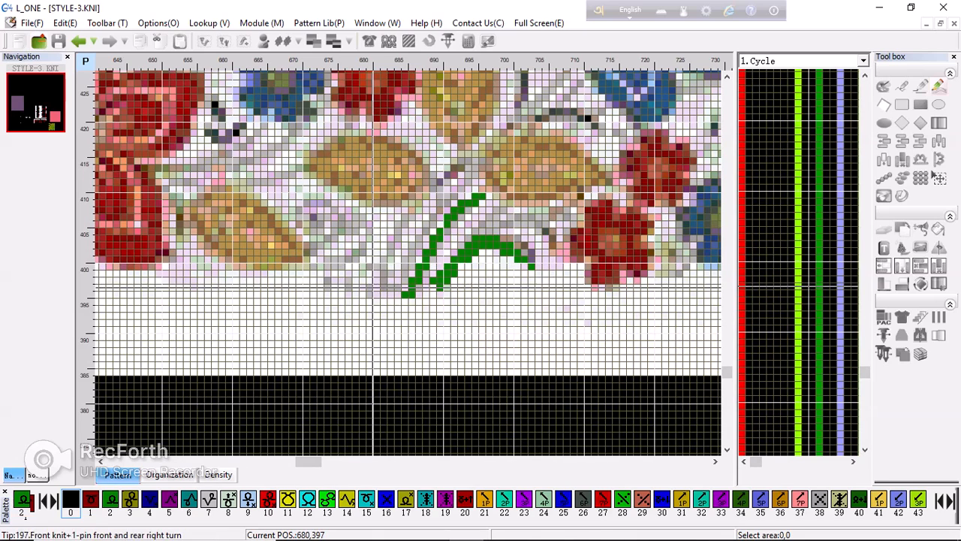
{"action": "left_click_drag", "start_coordinate": [369, 288], "coordinate": [413, 213]}
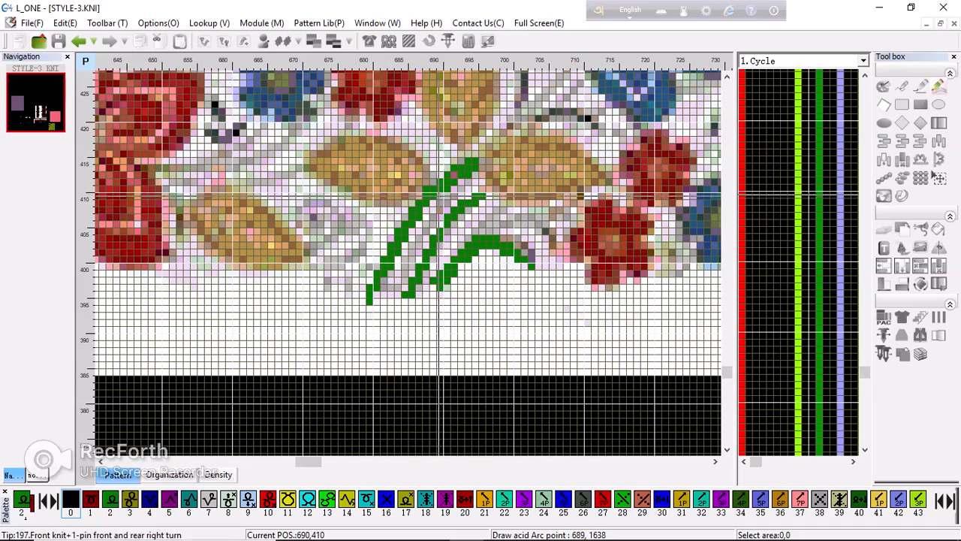
{"action": "left_click", "coordinate": [375, 270]}
{"action": "scroll", "coordinate": [375, 270], "scroll_direction": "down", "scroll_amount": 2}
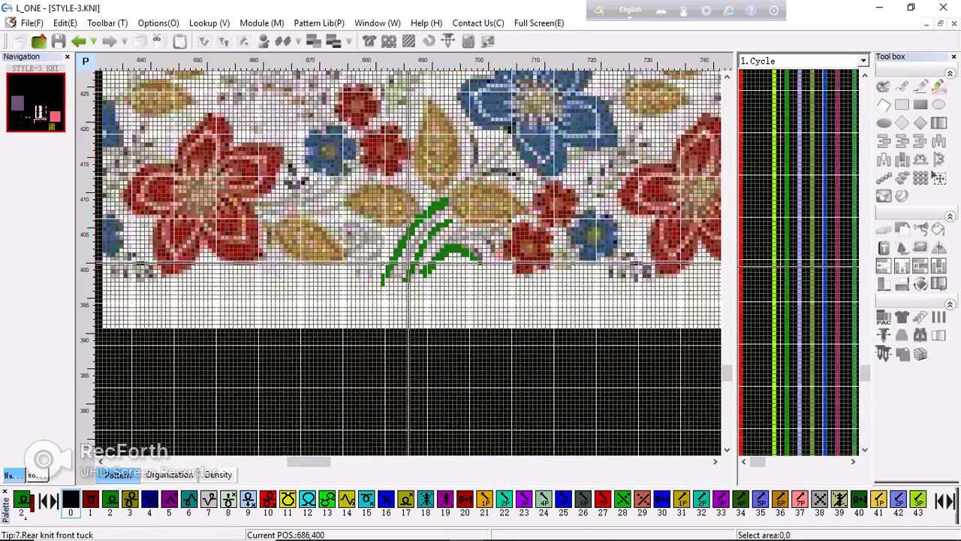
Extend the middle stem's upper end in stitch colour 2 to about column 698, row 409
{"action": "scroll", "coordinate": [410, 262], "scroll_direction": "up", "scroll_amount": 3}
{"action": "scroll", "coordinate": [409, 261], "scroll_direction": "up", "scroll_amount": 1}
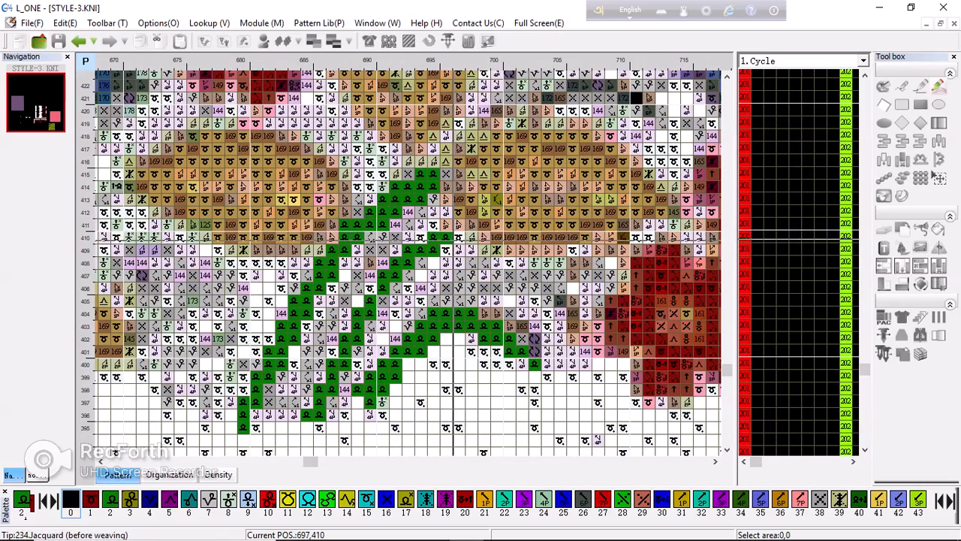
{"action": "left_click", "coordinate": [472, 247]}
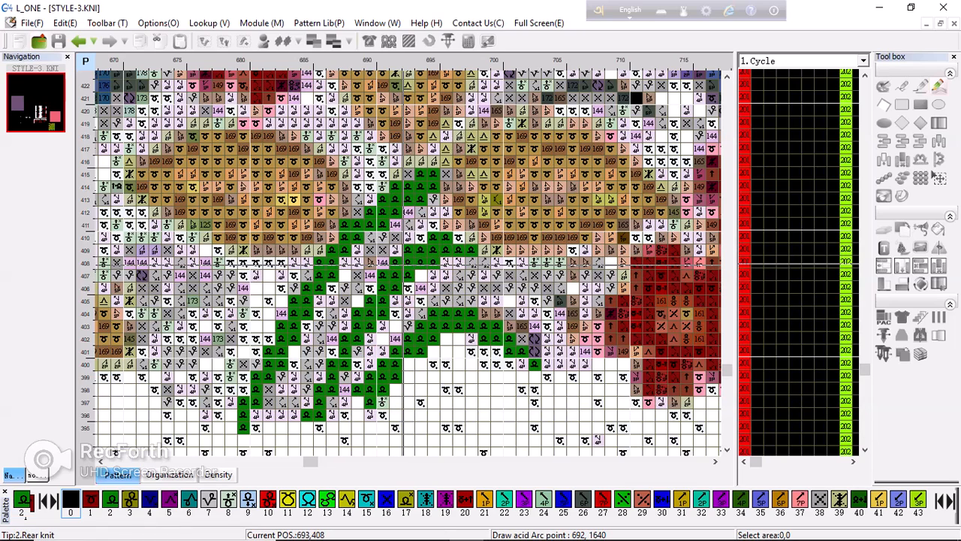
Draw a short thickened stem in stitch colour 2 from about column 702, row 422 to the blue flower at column 710, row 429
{"action": "scroll", "coordinate": [398, 255], "scroll_direction": "down", "scroll_amount": 3}
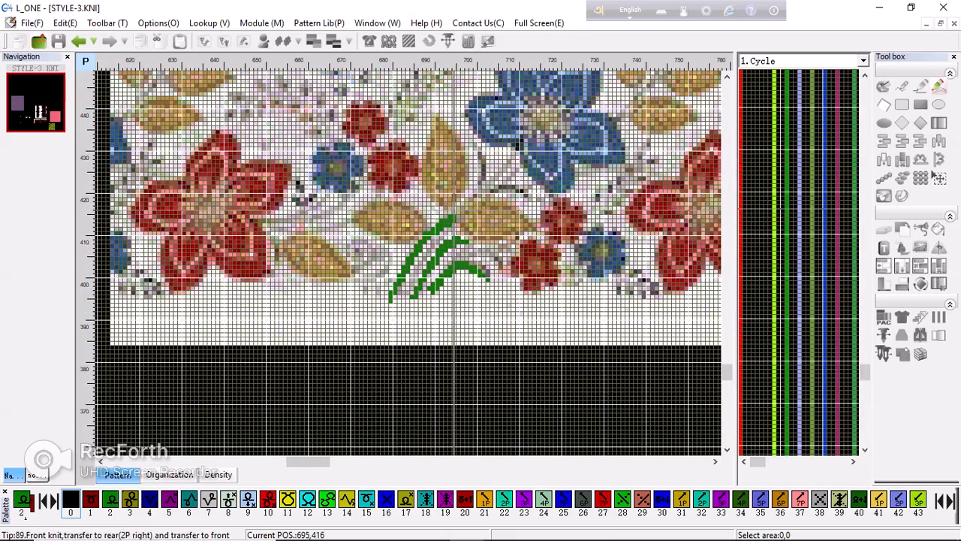
{"action": "scroll", "coordinate": [383, 242], "scroll_direction": "up", "scroll_amount": 2}
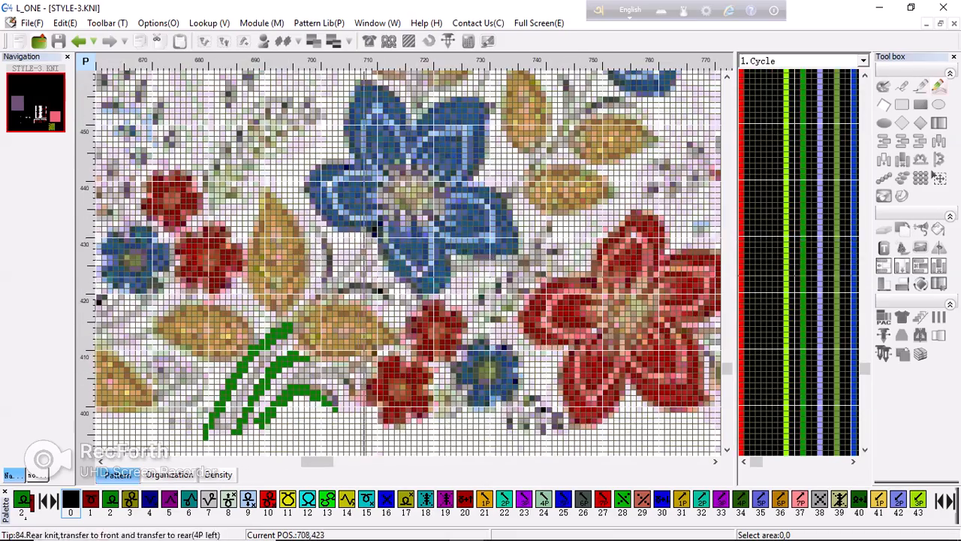
{"action": "scroll", "coordinate": [366, 283], "scroll_direction": "up", "scroll_amount": 2}
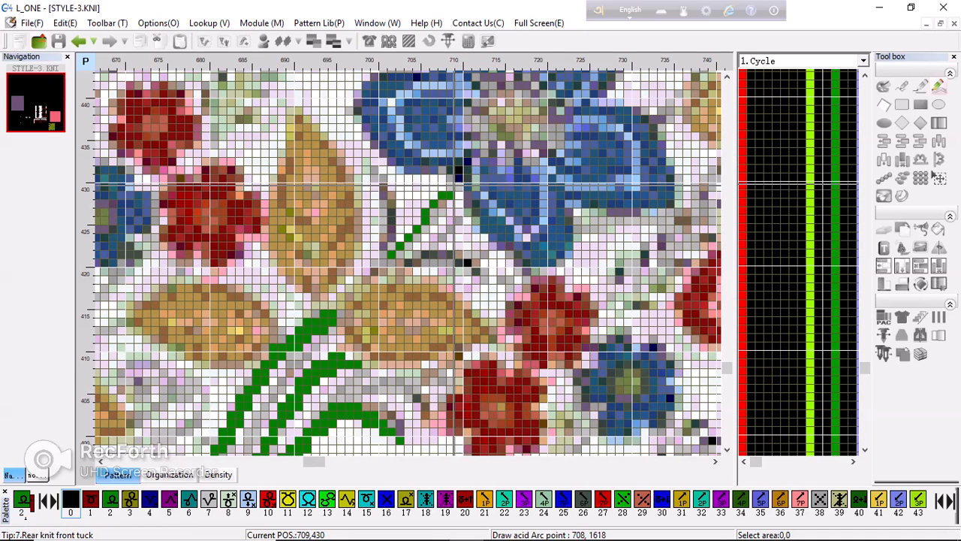
{"action": "left_click", "coordinate": [458, 198]}
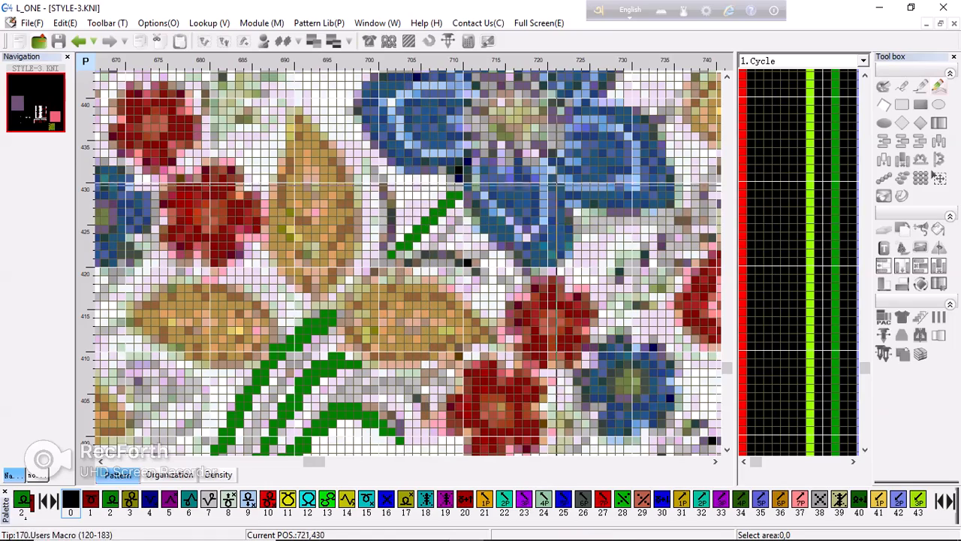
Outline the upright tan leaf above the stems and the tan leaf on its right with arcs in stitch colour 2
{"action": "scroll", "coordinate": [471, 284], "scroll_direction": "down", "scroll_amount": 4}
{"action": "scroll", "coordinate": [416, 241], "scroll_direction": "up", "scroll_amount": 3}
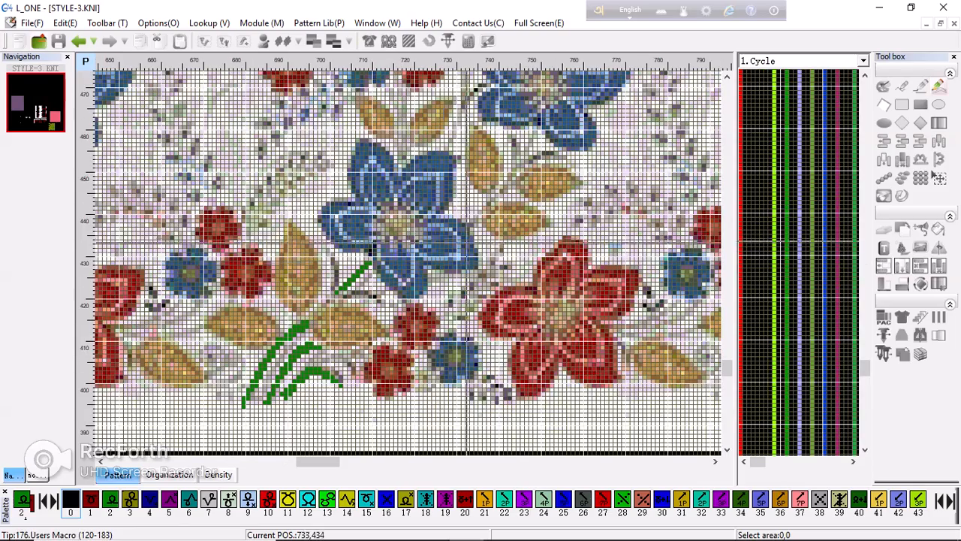
{"action": "scroll", "coordinate": [409, 263], "scroll_direction": "up", "scroll_amount": 1}
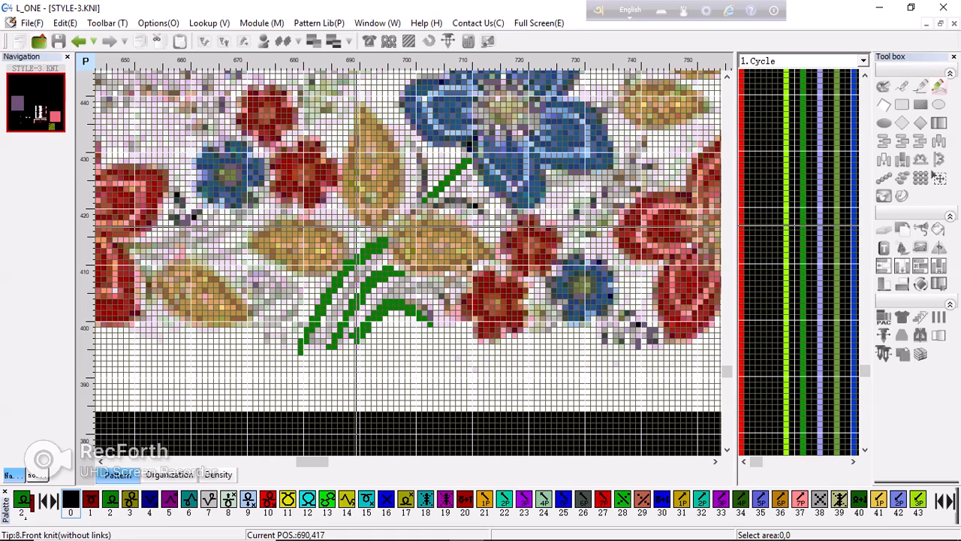
{"action": "left_click", "coordinate": [383, 225]}
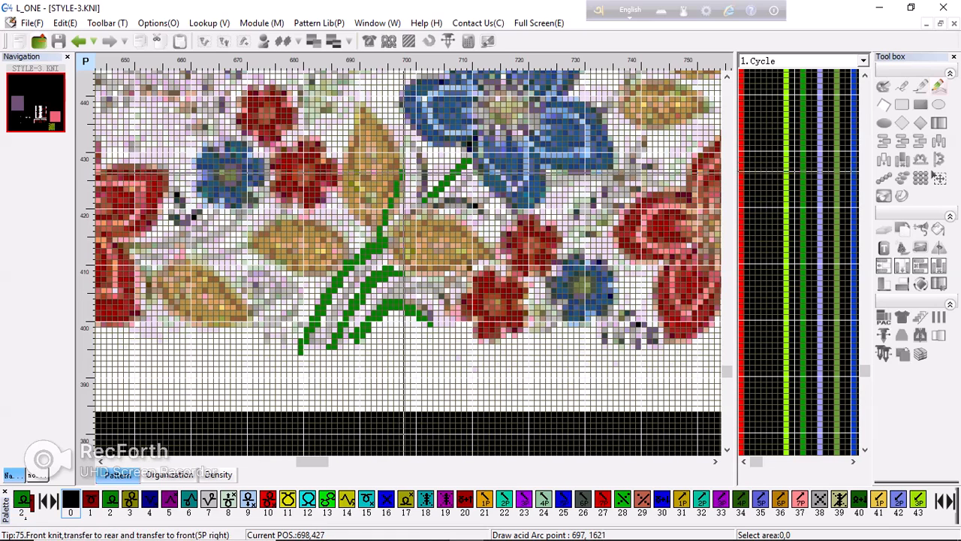
{"action": "left_click", "coordinate": [363, 109]}
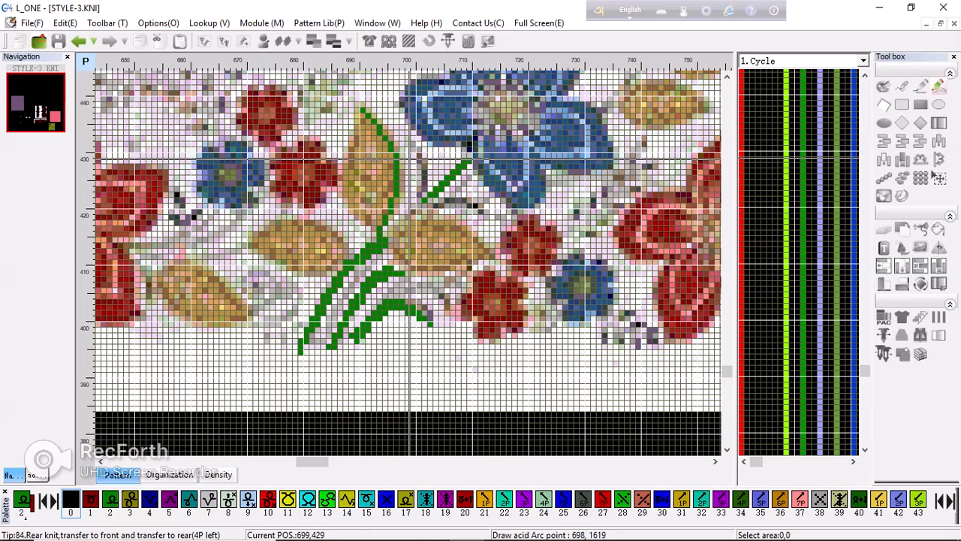
{"action": "left_click", "coordinate": [414, 155]}
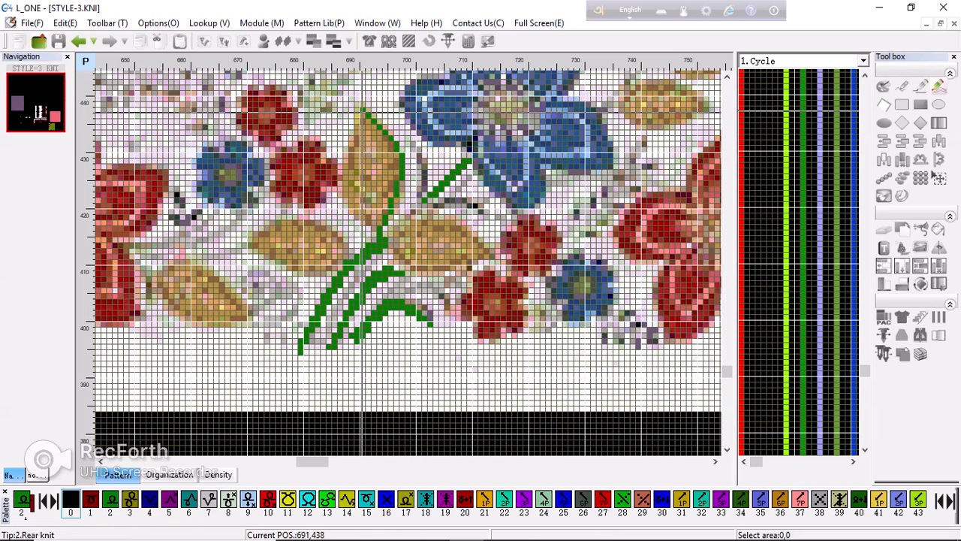
{"action": "left_click", "coordinate": [362, 112]}
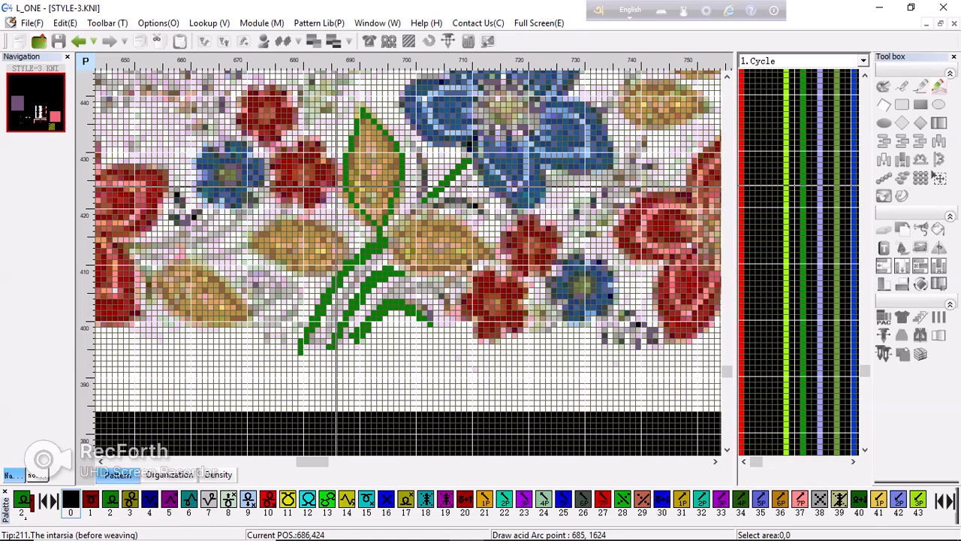
{"action": "left_click", "coordinate": [336, 185]}
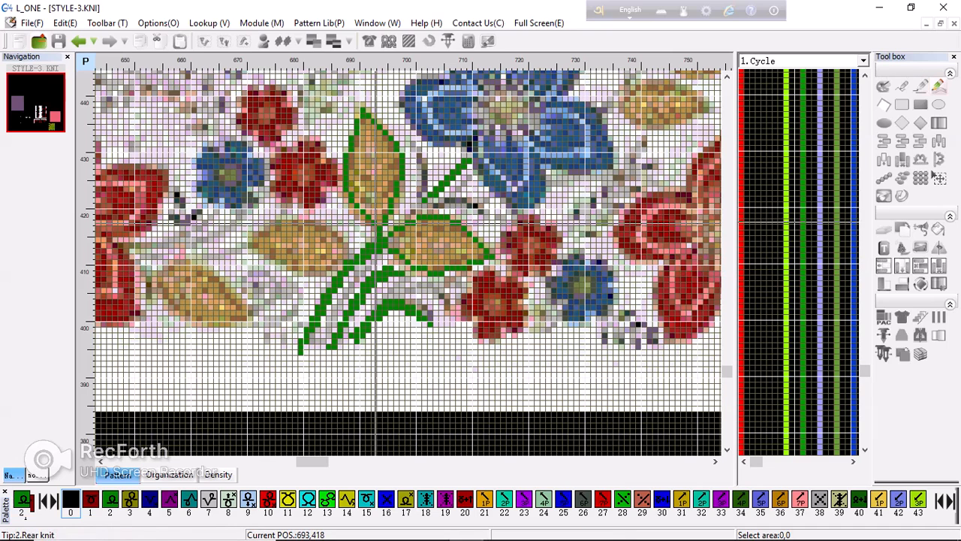
Outline the tan leaf left of the stems with arcs in stitch colour 2, from about column 671 to column 689
{"action": "left_click", "coordinate": [350, 256]}
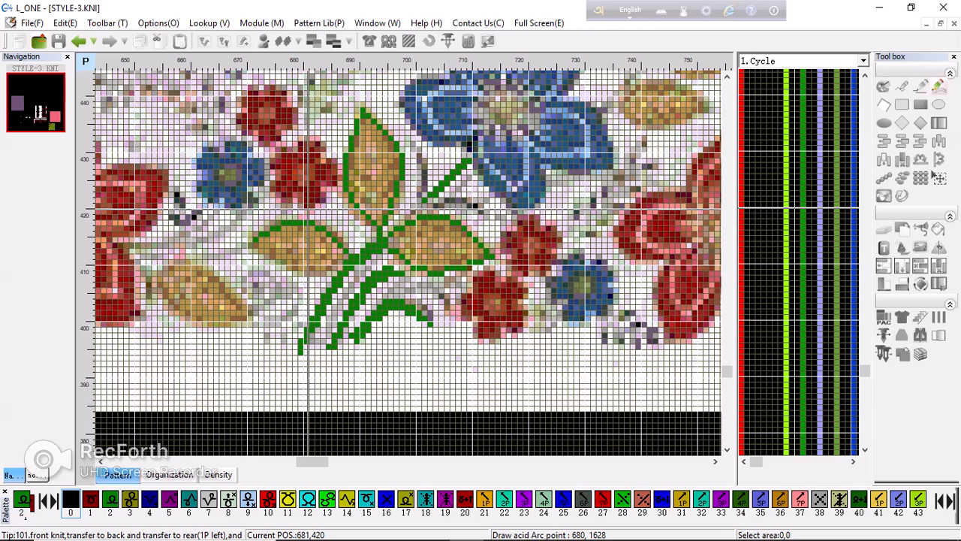
{"action": "left_click", "coordinate": [257, 244]}
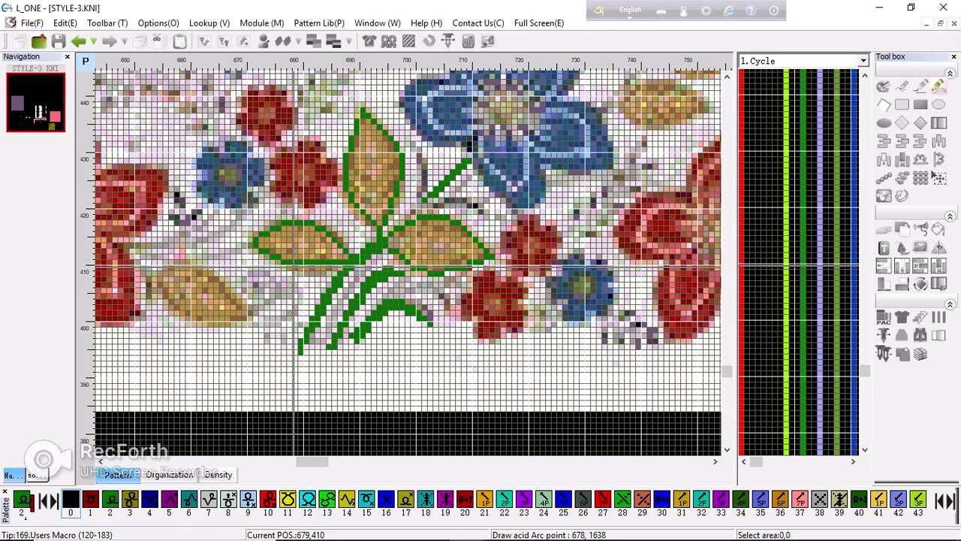
{"action": "scroll", "coordinate": [409, 267], "scroll_direction": "down", "scroll_amount": 1}
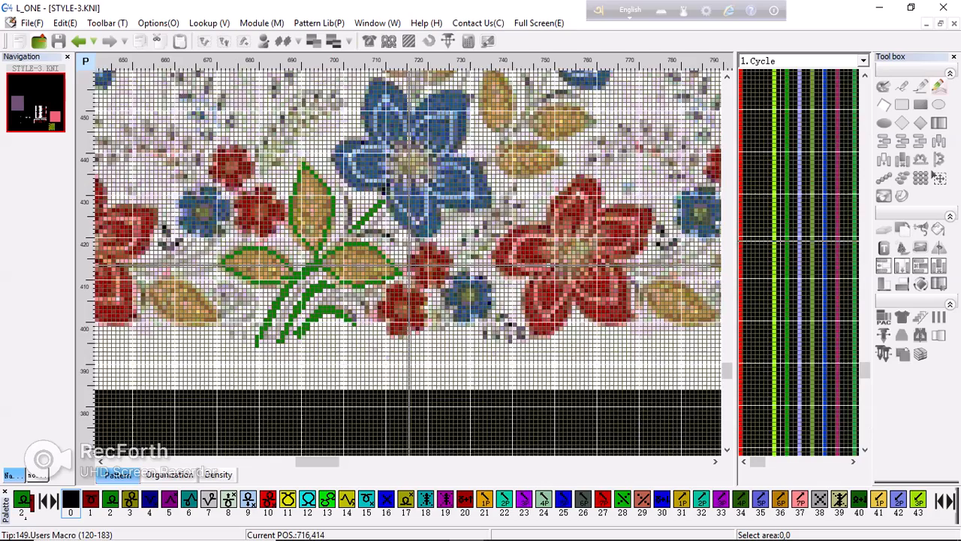
Join the middle stem's tip to the right leaf's lower outline along row 410 in stitch colour 2
{"action": "scroll", "coordinate": [410, 267], "scroll_direction": "down", "scroll_amount": 1}
{"action": "scroll", "coordinate": [391, 255], "scroll_direction": "up", "scroll_amount": 1}
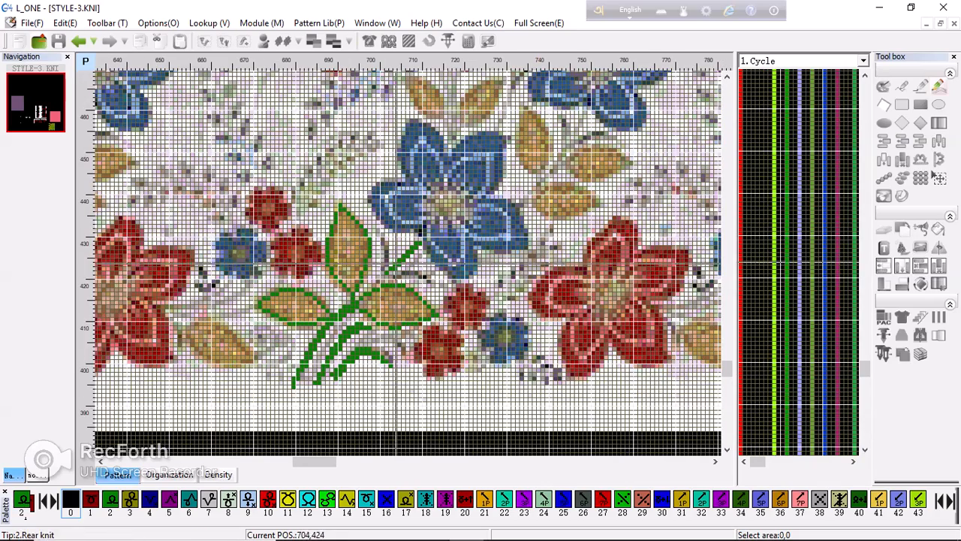
{"action": "scroll", "coordinate": [386, 301], "scroll_direction": "up", "scroll_amount": 1}
{"action": "scroll", "coordinate": [456, 256], "scroll_direction": "up", "scroll_amount": 1}
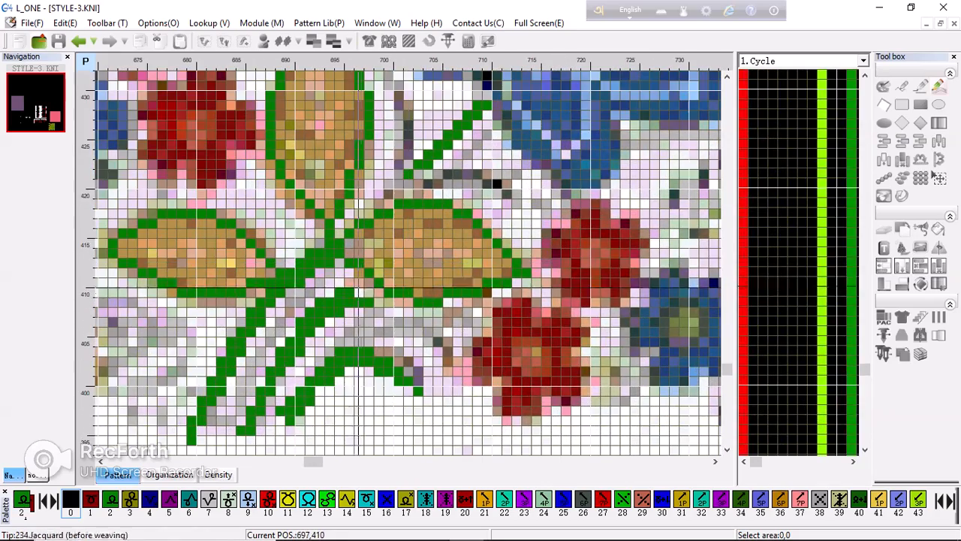
{"action": "scroll", "coordinate": [406, 271], "scroll_direction": "up", "scroll_amount": 1}
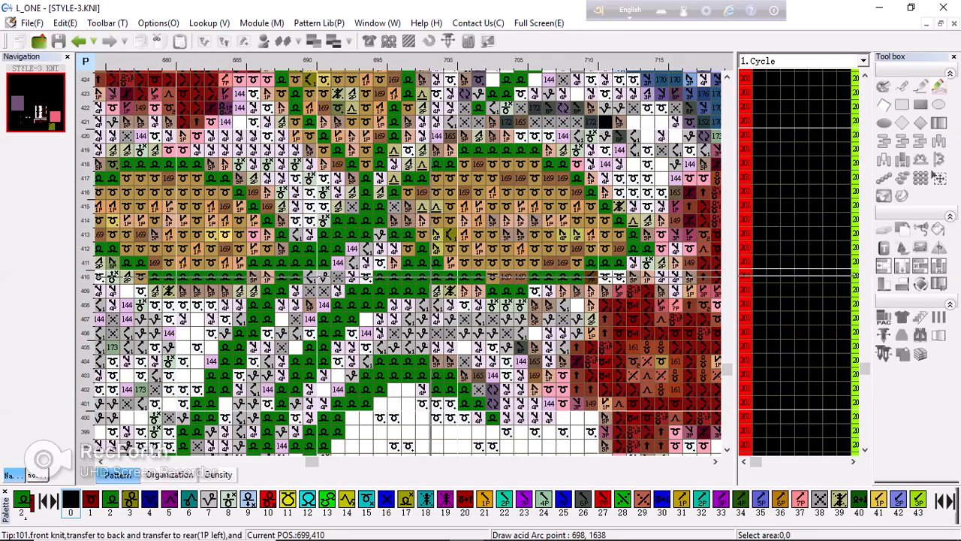
Draw a curved stem in stitch colour 2 from the blue flower's right petal at about column 733, row 438 to column 758, row 453
{"action": "scroll", "coordinate": [411, 276], "scroll_direction": "down", "scroll_amount": 3}
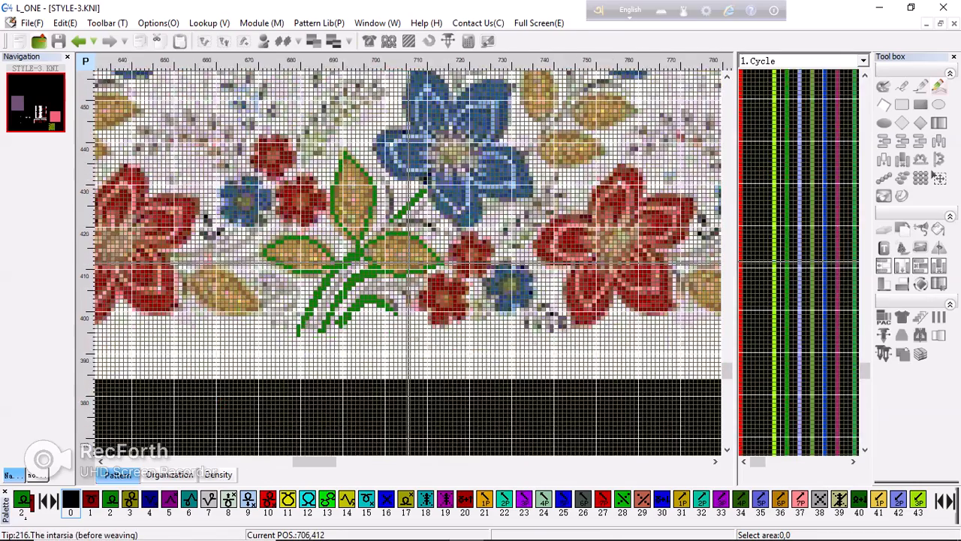
{"action": "scroll", "coordinate": [417, 239], "scroll_direction": "up", "scroll_amount": 2}
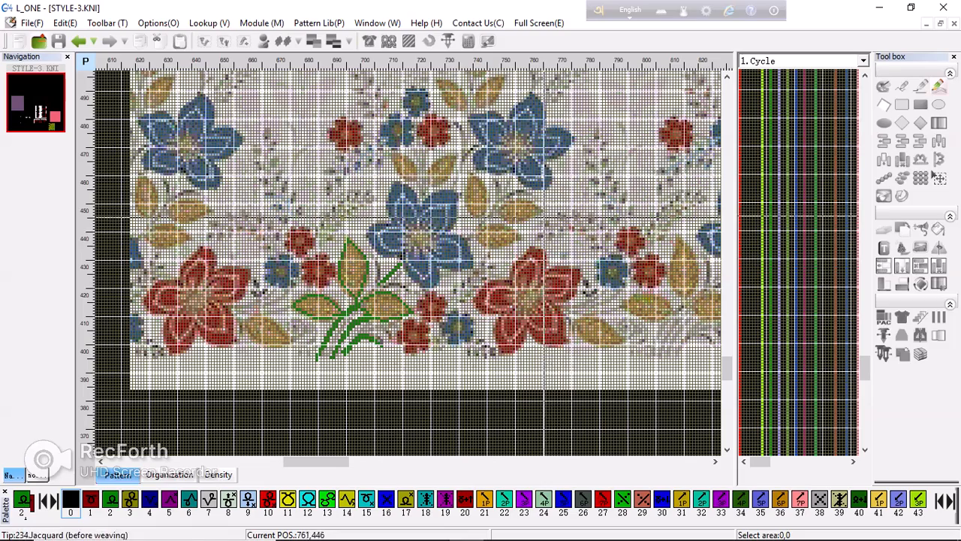
{"action": "scroll", "coordinate": [336, 290], "scroll_direction": "up", "scroll_amount": 3}
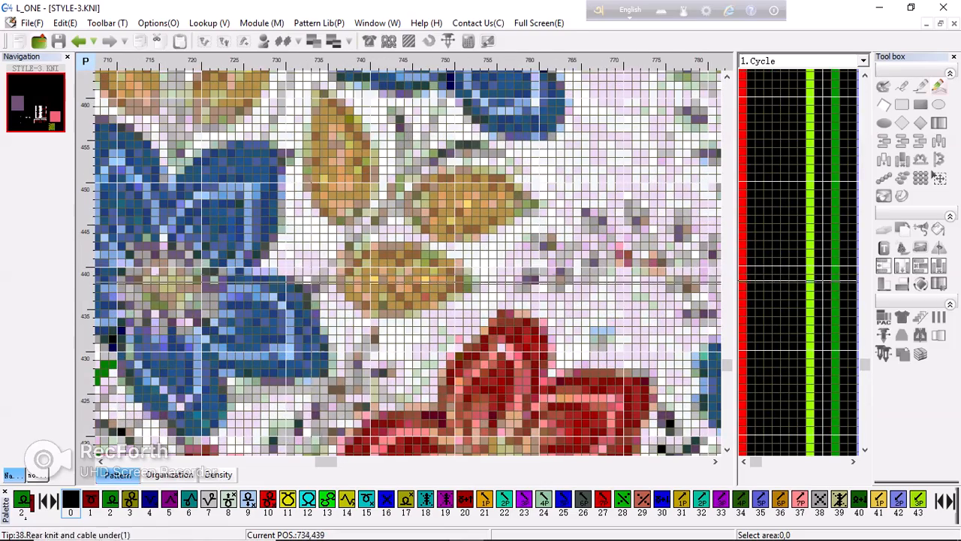
{"action": "left_click_drag", "start_coordinate": [305, 287], "coordinate": [314, 283]}
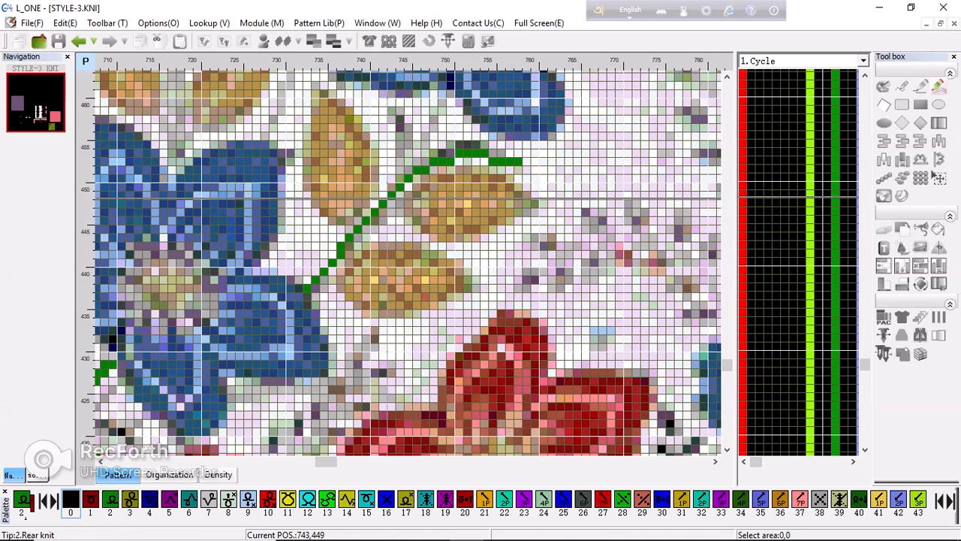
Outline the two horizontal tan leaves below the new curved stem with arcs in stitch colour 2
{"action": "left_click_drag", "start_coordinate": [387, 196], "coordinate": [532, 197]}
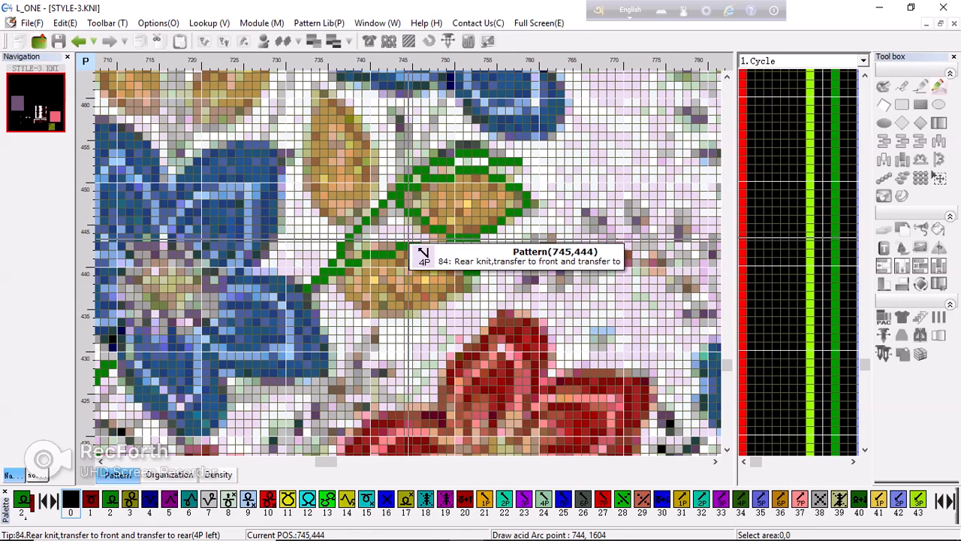
{"action": "left_click", "coordinate": [409, 241]}
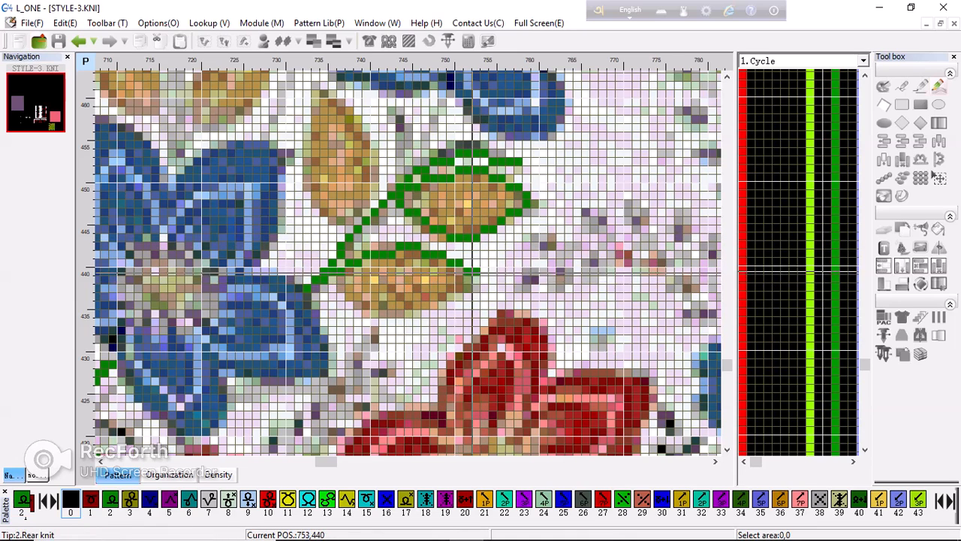
{"action": "left_click", "coordinate": [473, 274]}
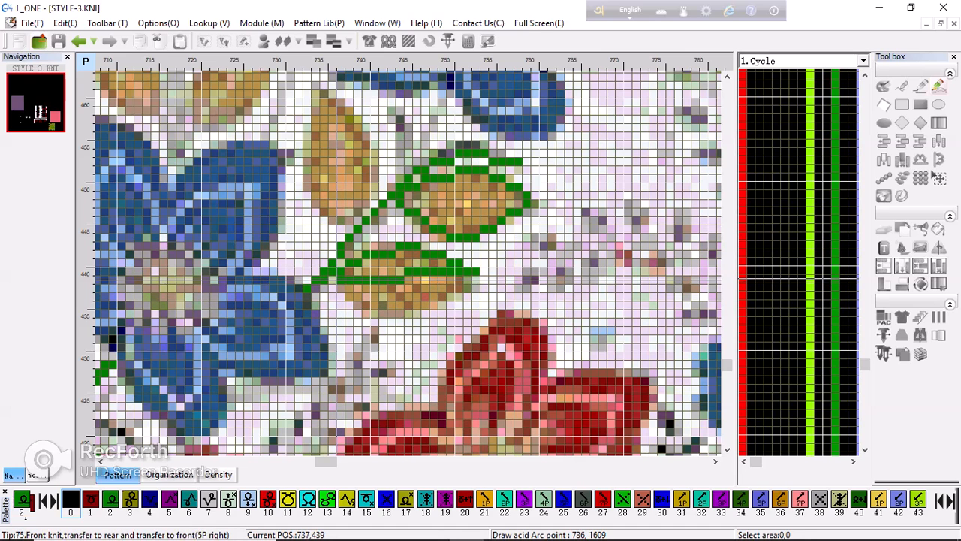
{"action": "left_click", "coordinate": [338, 279]}
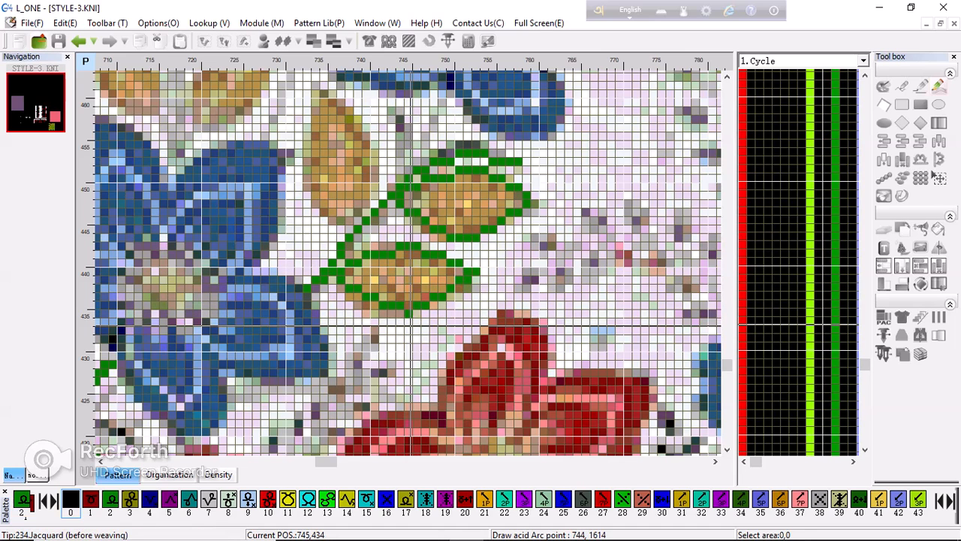
{"action": "left_click", "coordinate": [410, 325]}
Outline the upright tan leaf left of the curved stem in stitch colour 2, between about rows 445 and 461
{"action": "scroll", "coordinate": [345, 261], "scroll_direction": "down", "scroll_amount": 2}
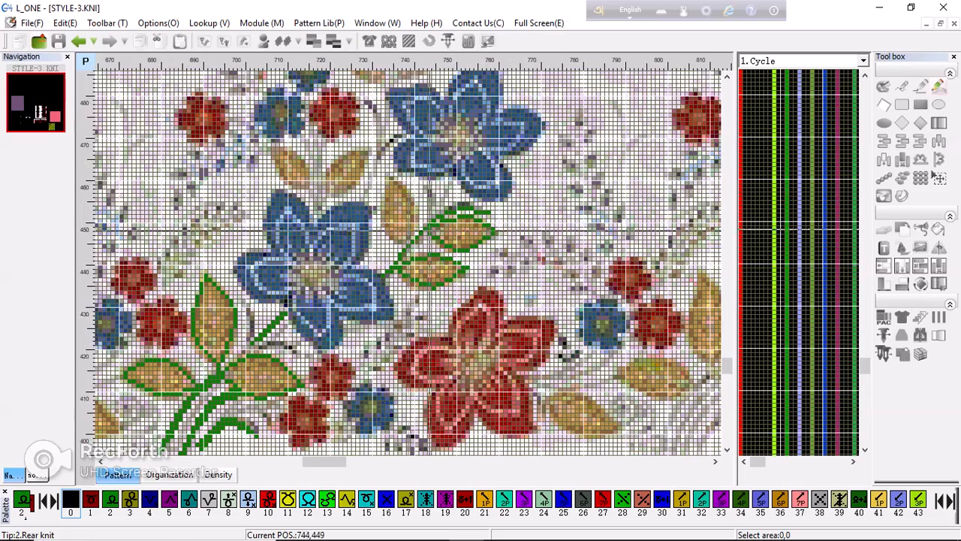
{"action": "scroll", "coordinate": [409, 212], "scroll_direction": "up", "scroll_amount": 2}
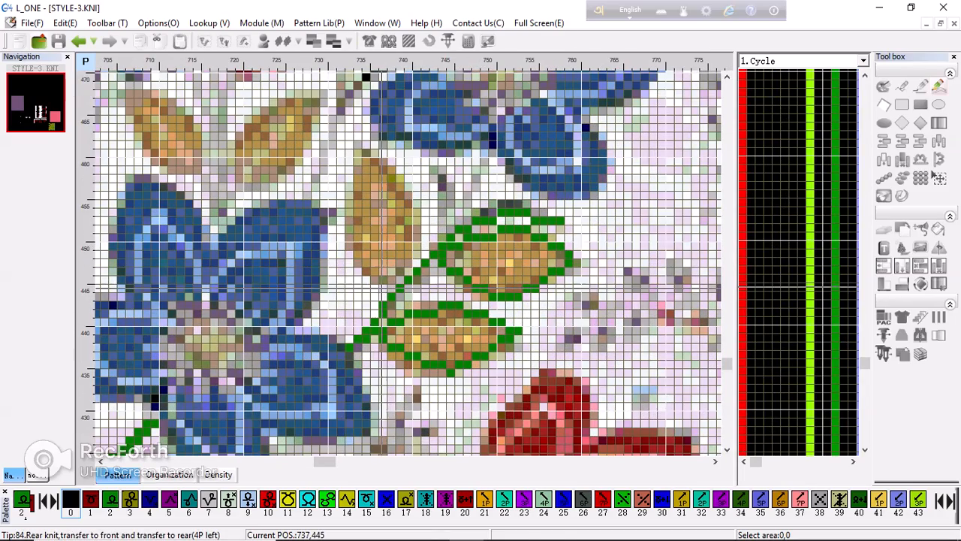
{"action": "left_click", "coordinate": [386, 290]}
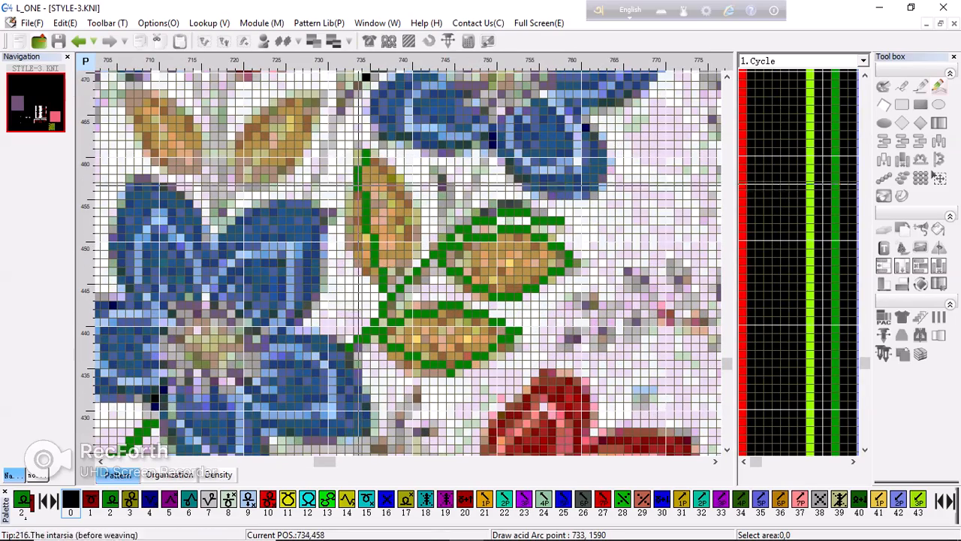
{"action": "scroll", "coordinate": [367, 154], "scroll_direction": "down", "scroll_amount": 2}
{"action": "scroll", "coordinate": [397, 288], "scroll_direction": "up", "scroll_amount": 2}
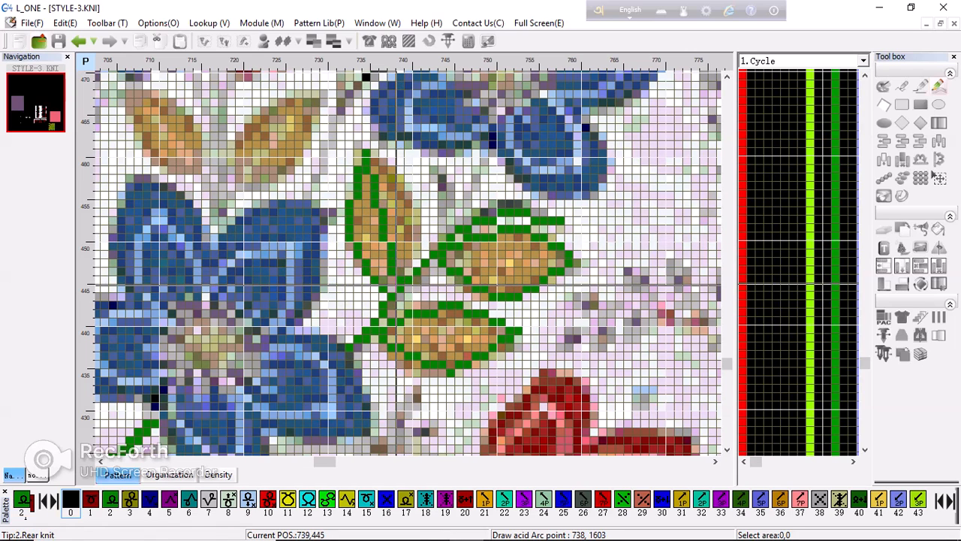
{"action": "scroll", "coordinate": [397, 288], "scroll_direction": "down", "scroll_amount": 2}
{"action": "scroll", "coordinate": [412, 214], "scroll_direction": "up", "scroll_amount": 2}
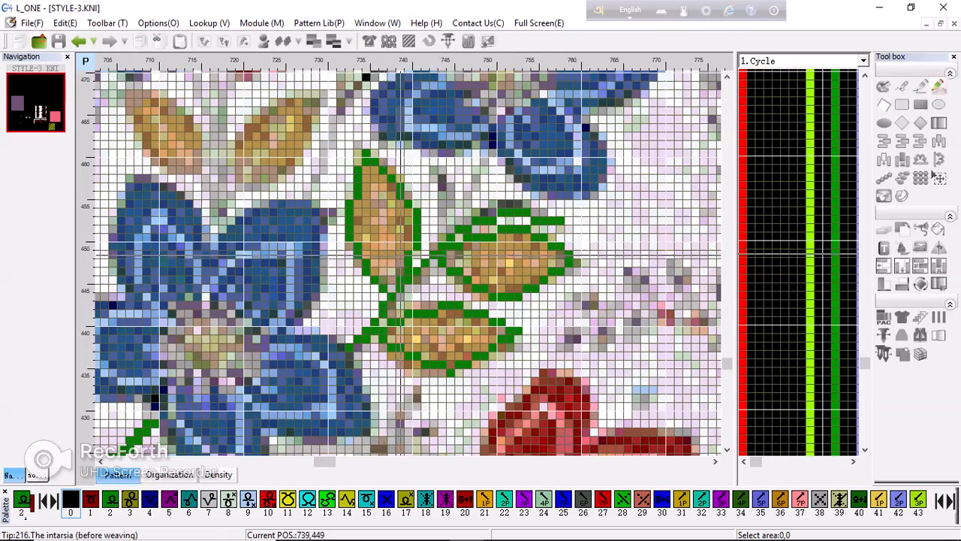
{"action": "scroll", "coordinate": [402, 256], "scroll_direction": "down", "scroll_amount": 2}
{"action": "scroll", "coordinate": [408, 266], "scroll_direction": "down", "scroll_amount": 2}
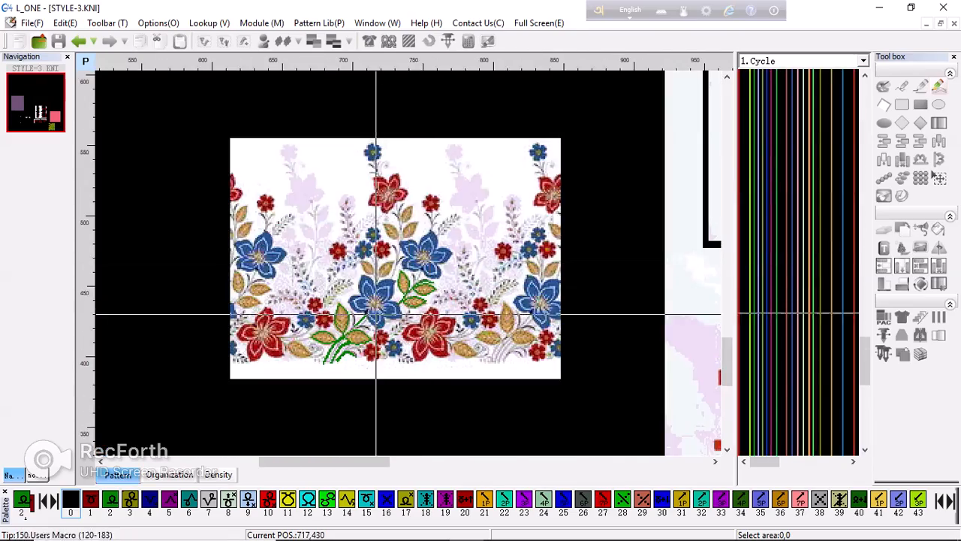
{"action": "scroll", "coordinate": [375, 313], "scroll_direction": "up", "scroll_amount": 2}
{"action": "scroll", "coordinate": [440, 254], "scroll_direction": "up", "scroll_amount": 2}
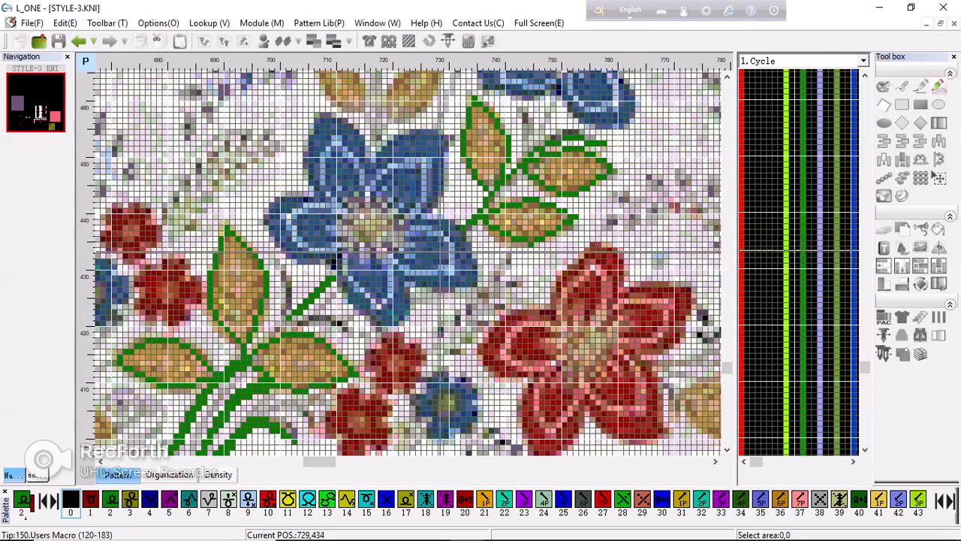
{"action": "scroll", "coordinate": [433, 258], "scroll_direction": "down", "scroll_amount": 2}
{"action": "scroll", "coordinate": [406, 261], "scroll_direction": "up", "scroll_amount": 3}
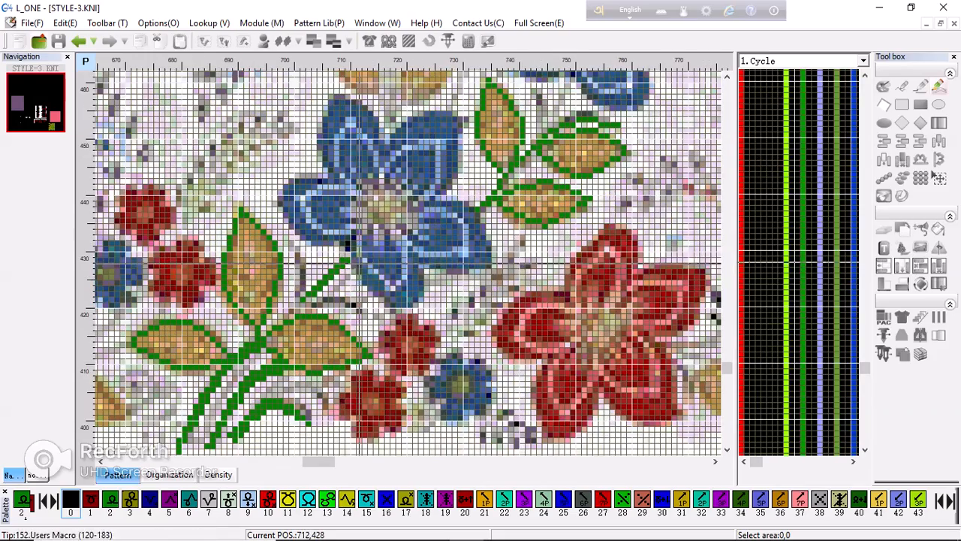
Thicken the stem's lower part beside the blue flower with an arc in stitch colour 2, from about column 732, row 439 to column 740, row 444
{"action": "scroll", "coordinate": [406, 261], "scroll_direction": "down", "scroll_amount": 2}
{"action": "scroll", "coordinate": [426, 272], "scroll_direction": "up", "scroll_amount": 2}
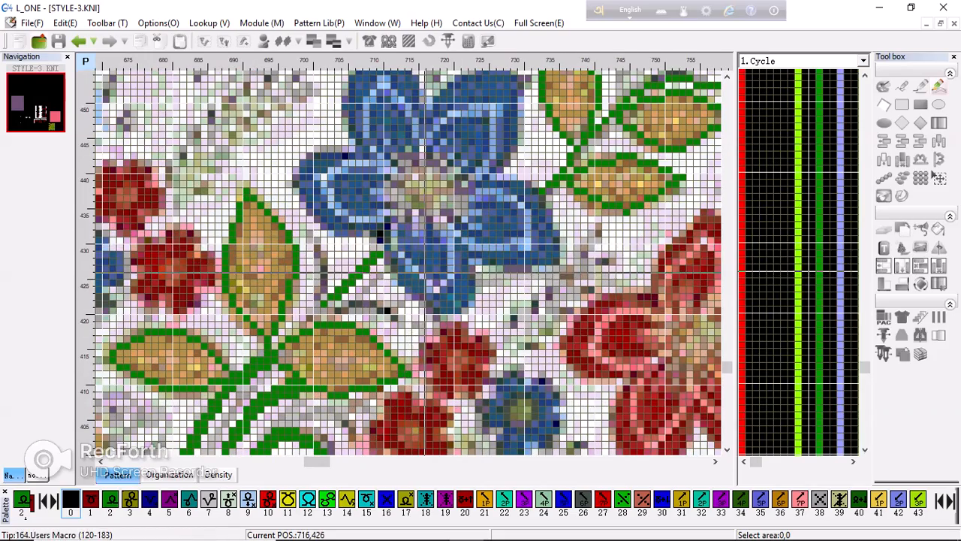
{"action": "scroll", "coordinate": [416, 278], "scroll_direction": "down", "scroll_amount": 2}
{"action": "scroll", "coordinate": [416, 278], "scroll_direction": "down", "scroll_amount": 1}
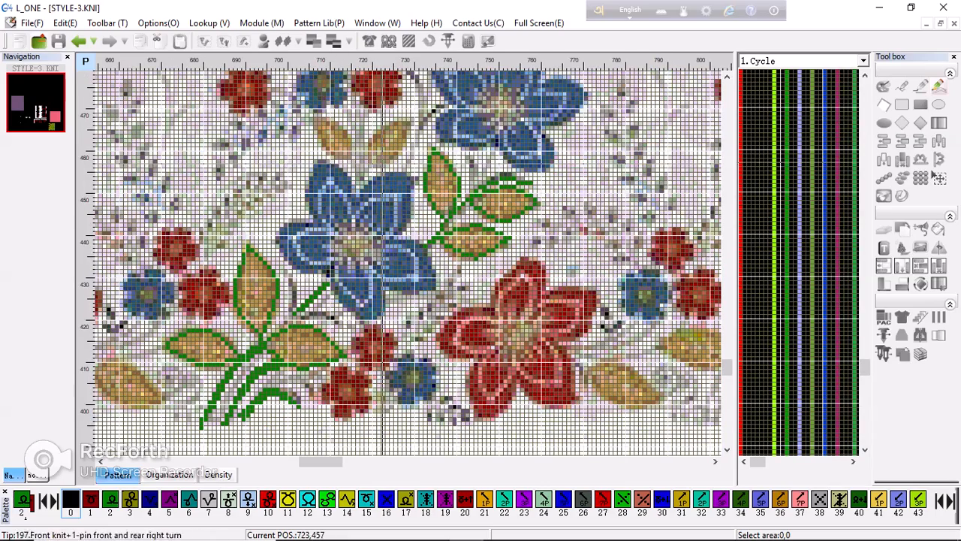
{"action": "scroll", "coordinate": [516, 184], "scroll_direction": "up", "scroll_amount": 3}
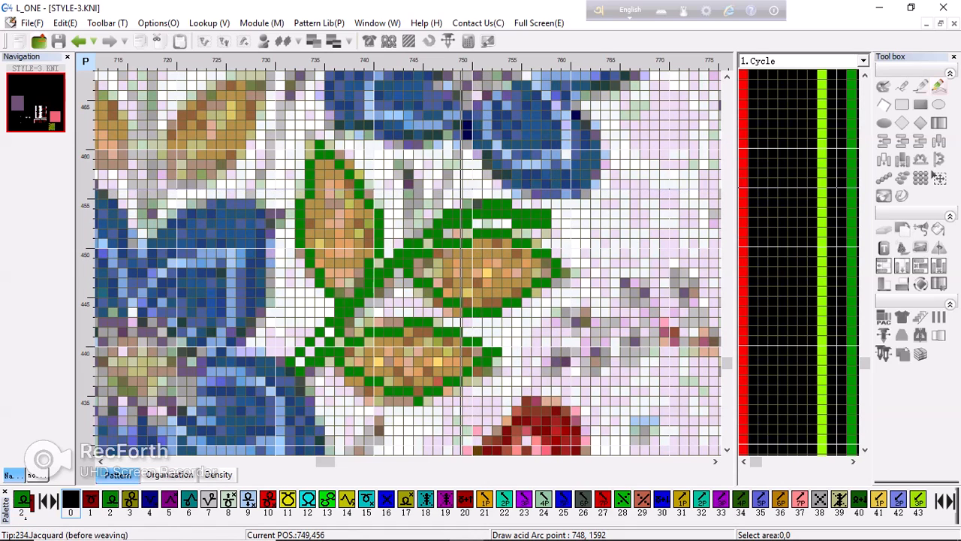
{"action": "mouse_move", "coordinate": [291, 358]}
{"action": "left_mouse_down"}
{"action": "mouse_move", "coordinate": [327, 331]}
{"action": "mouse_move", "coordinate": [302, 340]}
{"action": "mouse_move", "coordinate": [375, 310]}
{"action": "left_mouse_up"}
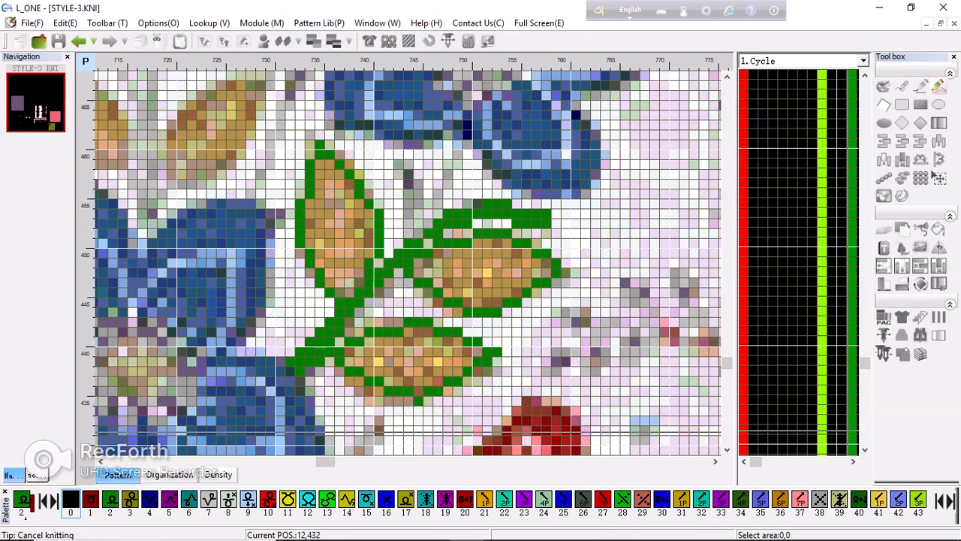
{"action": "left_click", "coordinate": [853, 528]}
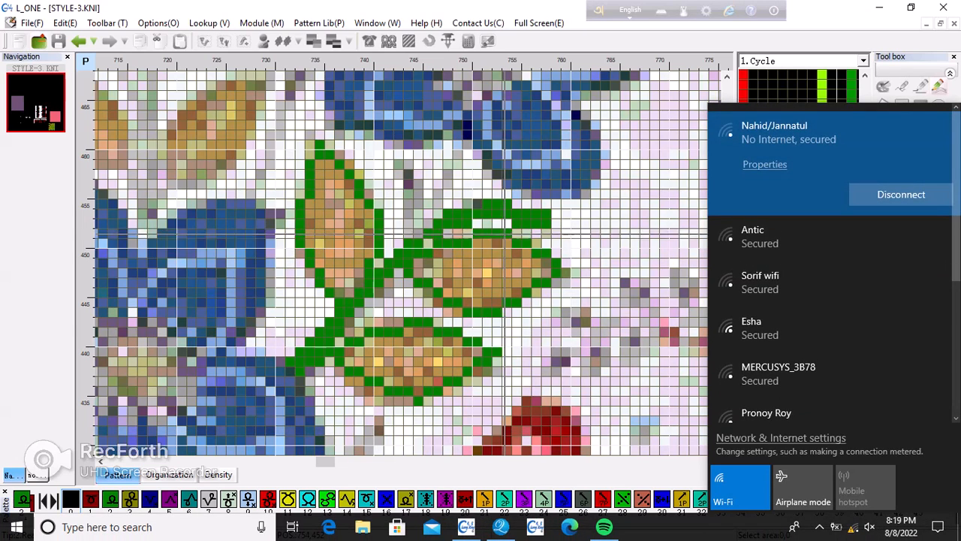
{"action": "scroll", "coordinate": [505, 239], "scroll_direction": "down", "scroll_amount": 3}
{"action": "scroll", "coordinate": [421, 236], "scroll_direction": "down", "scroll_amount": 3}
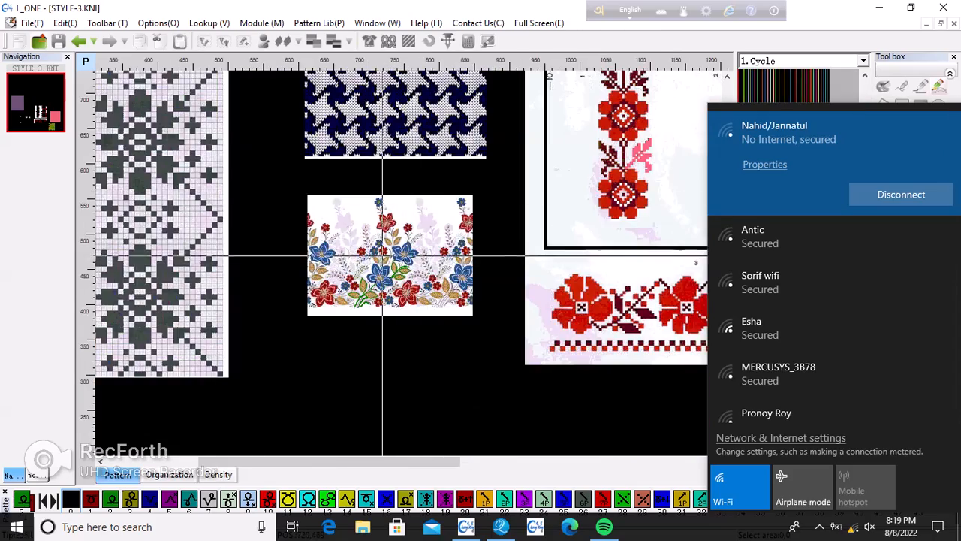
{"action": "scroll", "coordinate": [383, 256], "scroll_direction": "up", "scroll_amount": 4}
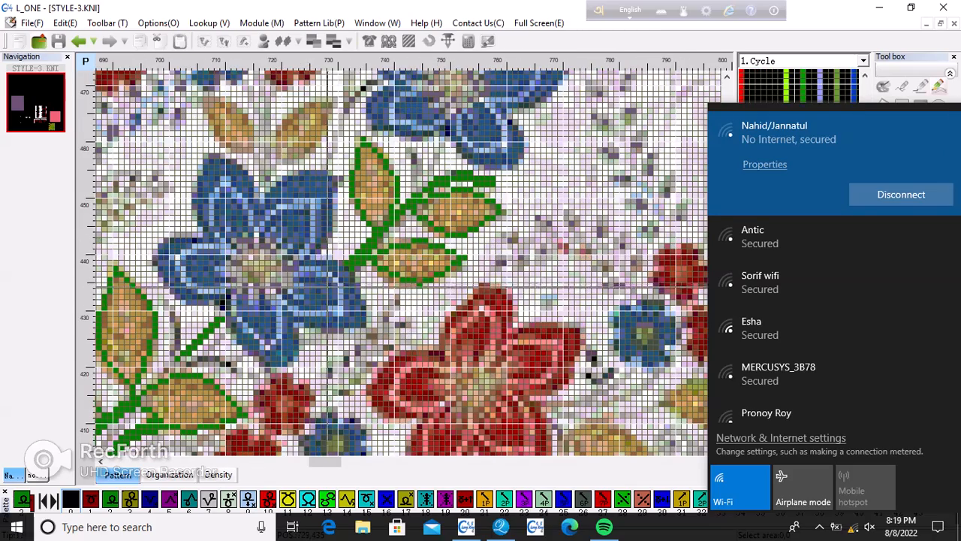
{"action": "scroll", "coordinate": [325, 252], "scroll_direction": "up", "scroll_amount": 2}
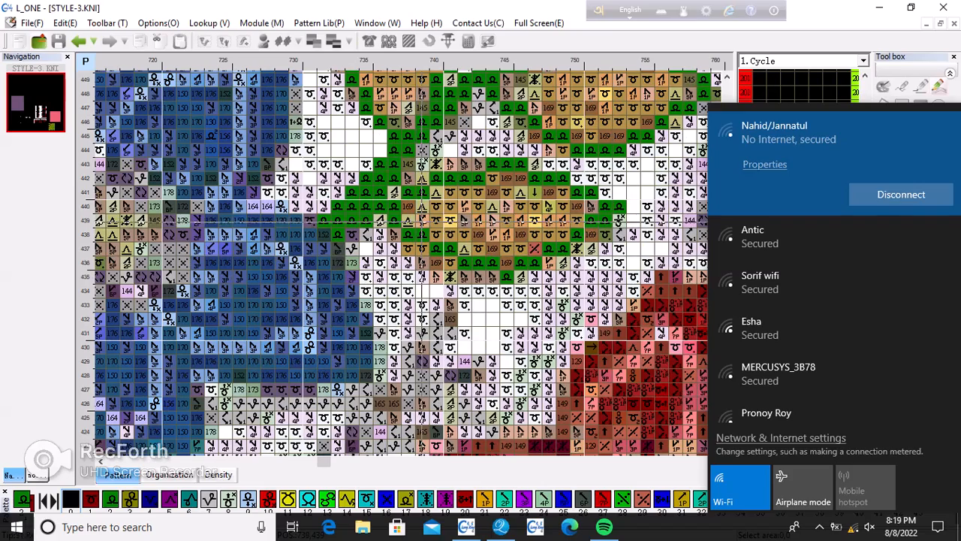
{"action": "scroll", "coordinate": [410, 220], "scroll_direction": "down", "scroll_amount": 2}
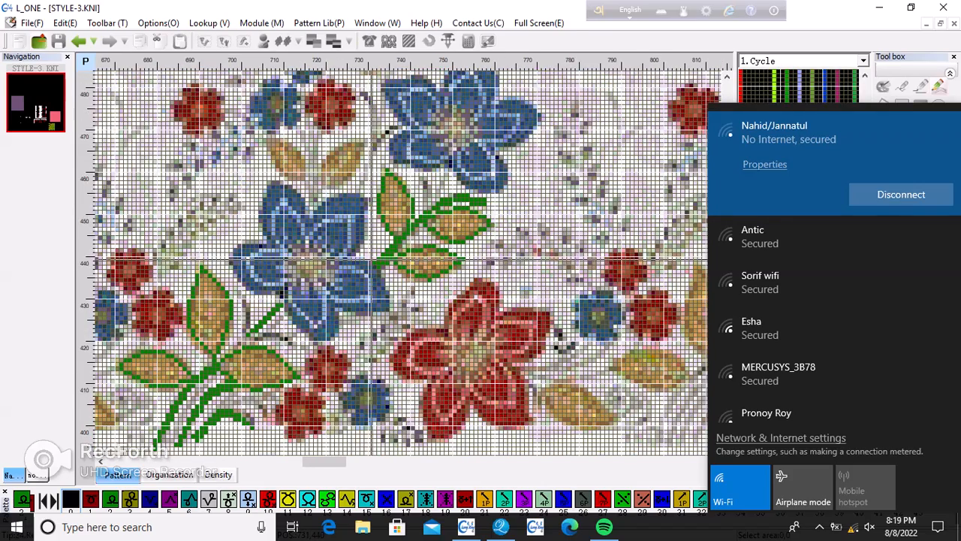
{"action": "scroll", "coordinate": [372, 259], "scroll_direction": "down", "scroll_amount": 1}
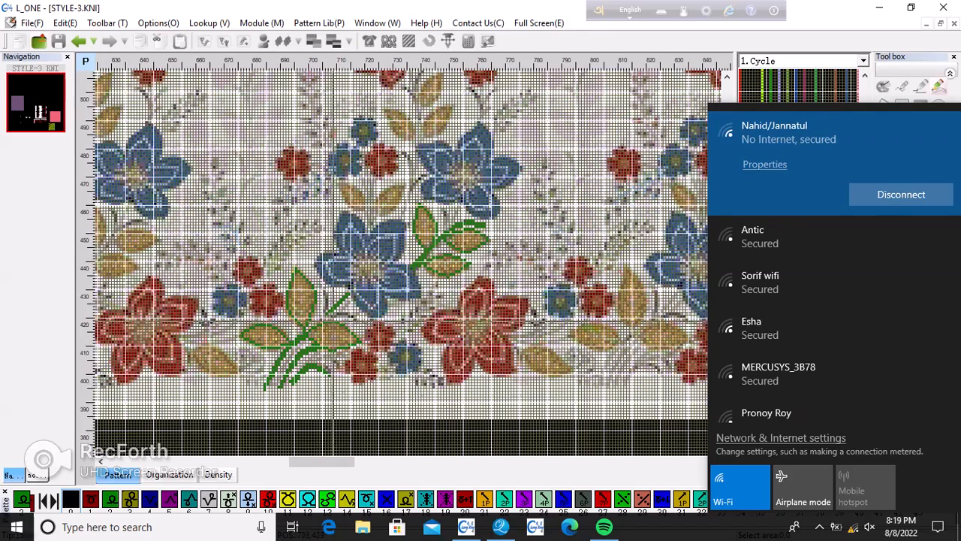
{"action": "scroll", "coordinate": [423, 257], "scroll_direction": "up", "scroll_amount": 3}
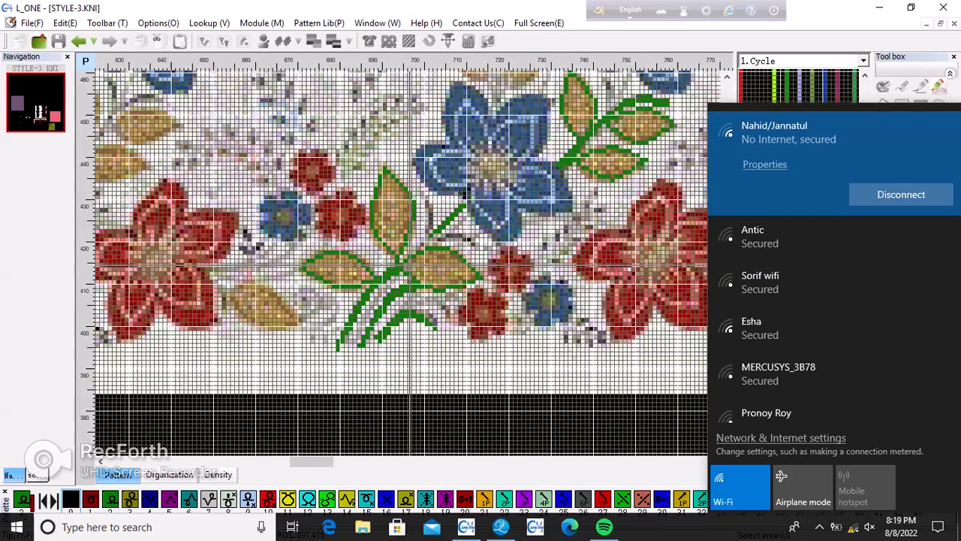
{"action": "scroll", "coordinate": [406, 256], "scroll_direction": "up", "scroll_amount": 1}
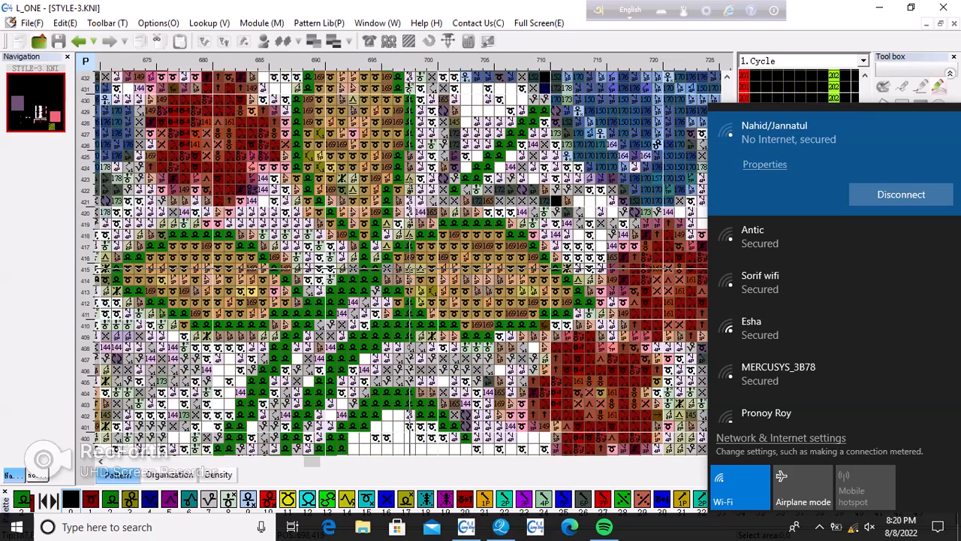
Fill the interior of the lower plant's right leaf with stitch colour 2, using filled rectangles to cover the tan cells
{"action": "left_click", "coordinate": [398, 249]}
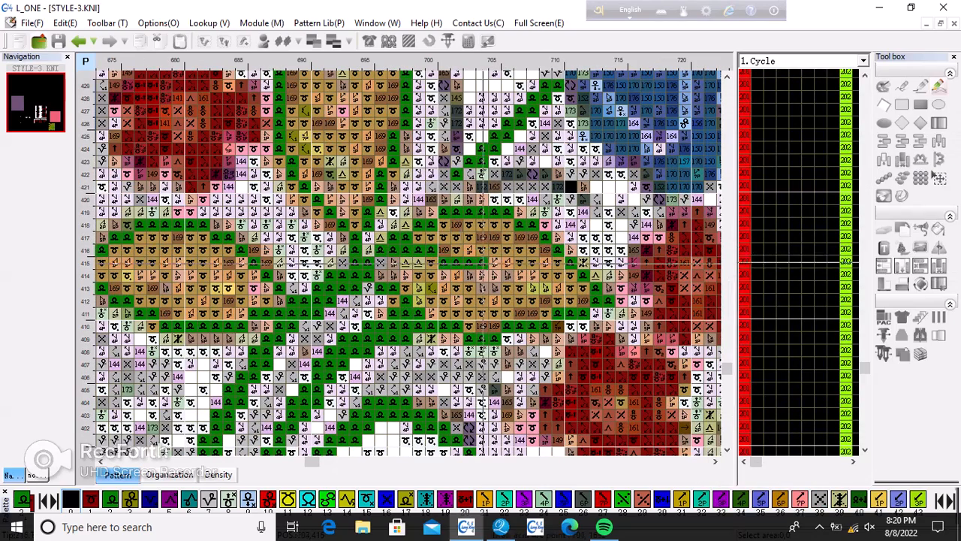
{"action": "left_click", "coordinate": [537, 254]}
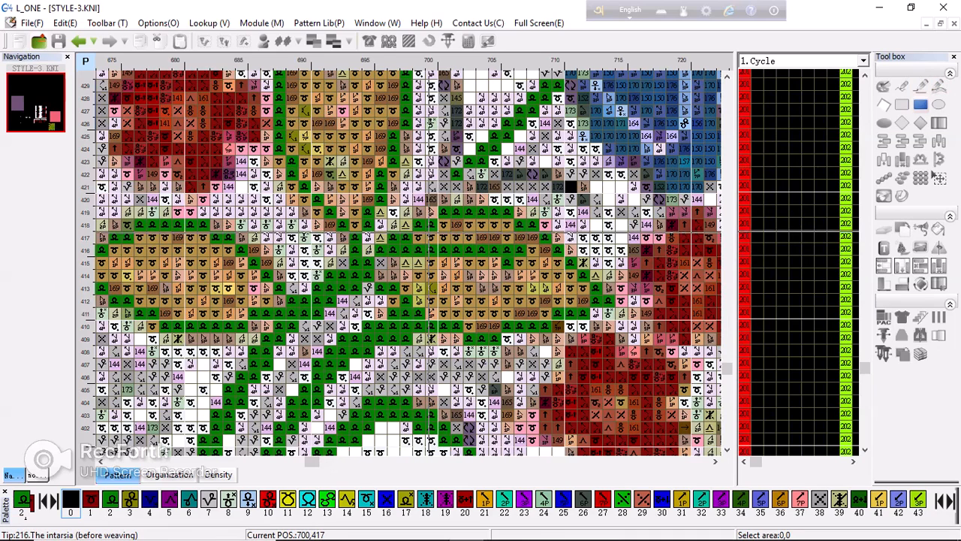
{"action": "mouse_move", "coordinate": [430, 237]}
{"action": "left_mouse_down"}
{"action": "mouse_move", "coordinate": [481, 250]}
{"action": "mouse_move", "coordinate": [517, 237]}
{"action": "mouse_move", "coordinate": [508, 275]}
{"action": "mouse_move", "coordinate": [477, 285]}
{"action": "left_mouse_up"}
{"action": "mouse_move", "coordinate": [558, 263]}
{"action": "left_mouse_down"}
{"action": "mouse_move", "coordinate": [534, 286]}
{"action": "mouse_move", "coordinate": [575, 289]}
{"action": "mouse_move", "coordinate": [502, 300]}
{"action": "left_mouse_up"}
{"action": "left_click_drag", "start_coordinate": [558, 311], "coordinate": [492, 276]}
{"action": "left_click_drag", "start_coordinate": [421, 302], "coordinate": [482, 260]}
{"action": "left_click_drag", "start_coordinate": [384, 274], "coordinate": [434, 274]}
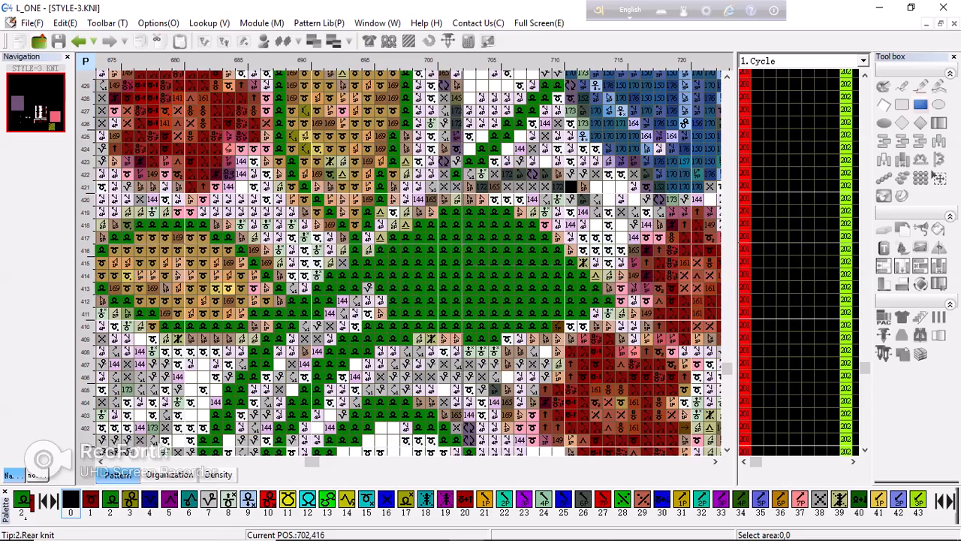
{"action": "scroll", "coordinate": [466, 246], "scroll_direction": "down", "scroll_amount": 2}
{"action": "scroll", "coordinate": [348, 226], "scroll_direction": "up", "scroll_amount": 2}
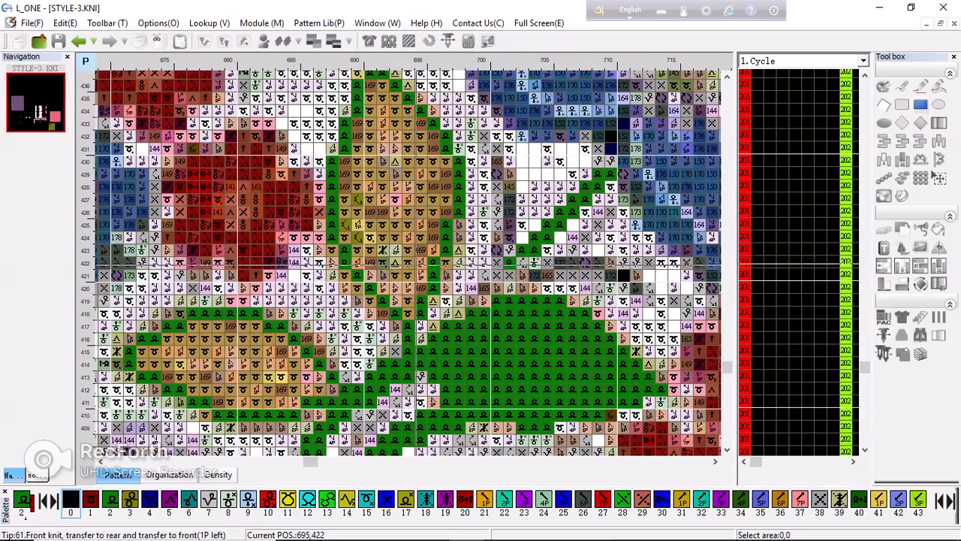
Fill the lower plant's upright leaf with stitch colour 2 up to its tip at about row 438, using filled rectangles
{"action": "left_click_drag", "start_coordinate": [405, 313], "coordinate": [380, 97]}
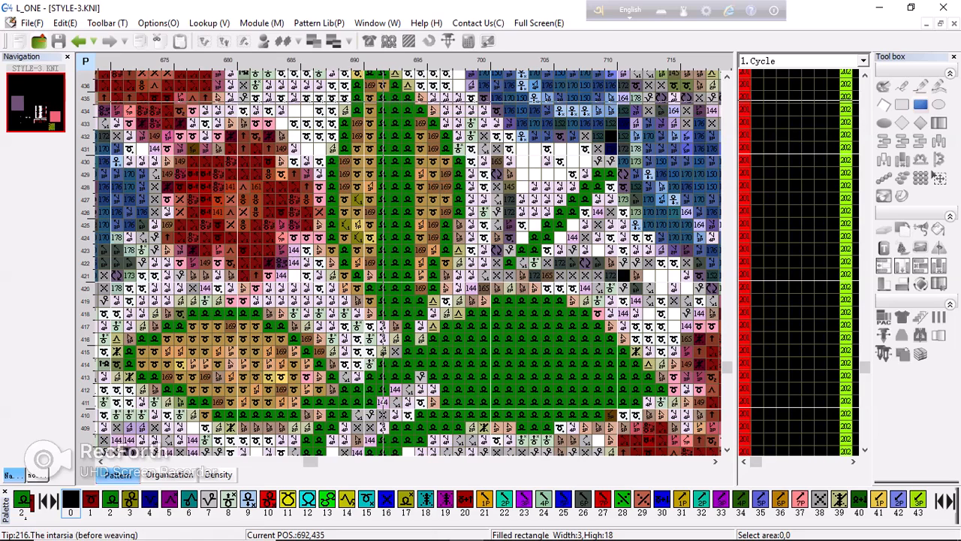
{"action": "left_click_drag", "start_coordinate": [405, 136], "coordinate": [392, 199]}
{"action": "left_click_drag", "start_coordinate": [425, 148], "coordinate": [387, 200]}
{"action": "left_click_drag", "start_coordinate": [417, 288], "coordinate": [405, 250]}
{"action": "left_click_drag", "start_coordinate": [373, 289], "coordinate": [399, 199]}
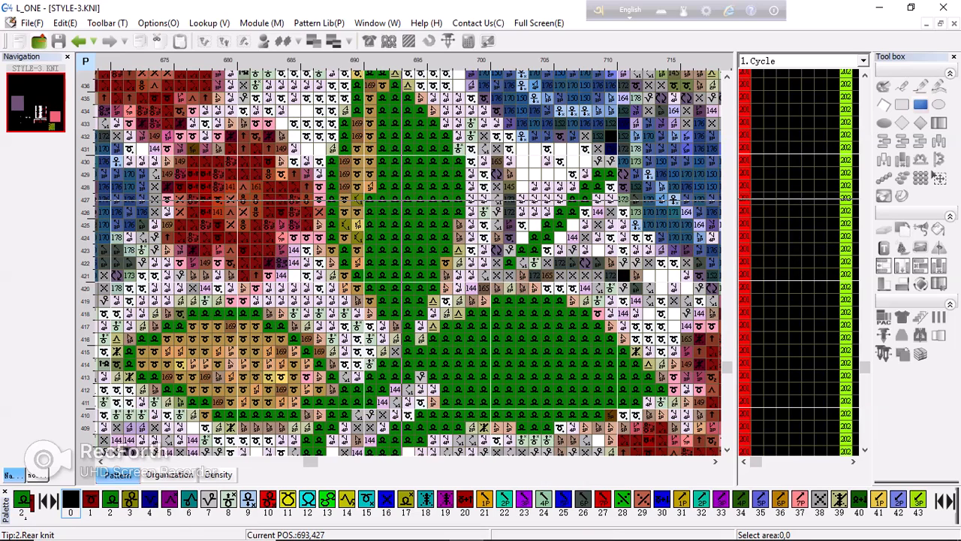
{"action": "left_click_drag", "start_coordinate": [357, 263], "coordinate": [357, 225]}
{"action": "left_click_drag", "start_coordinate": [355, 161], "coordinate": [392, 148]}
{"action": "scroll", "coordinate": [361, 216], "scroll_direction": "up", "scroll_amount": 2}
{"action": "mouse_move", "coordinate": [362, 216]}
{"action": "left_mouse_down"}
{"action": "mouse_move", "coordinate": [362, 248]}
{"action": "mouse_move", "coordinate": [378, 220]}
{"action": "mouse_move", "coordinate": [386, 296]}
{"action": "left_mouse_up"}
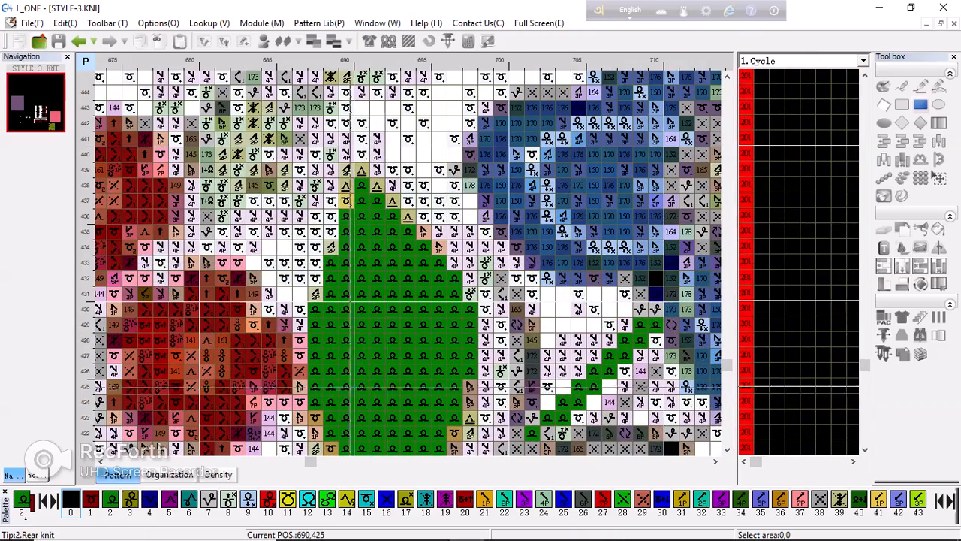
Fill the lower plant's left leaf with stitch colour 2, covering the remaining tan cells between about rows 411 and 417
{"action": "scroll", "coordinate": [344, 387], "scroll_direction": "down", "scroll_amount": 3}
{"action": "scroll", "coordinate": [446, 282], "scroll_direction": "up", "scroll_amount": 4}
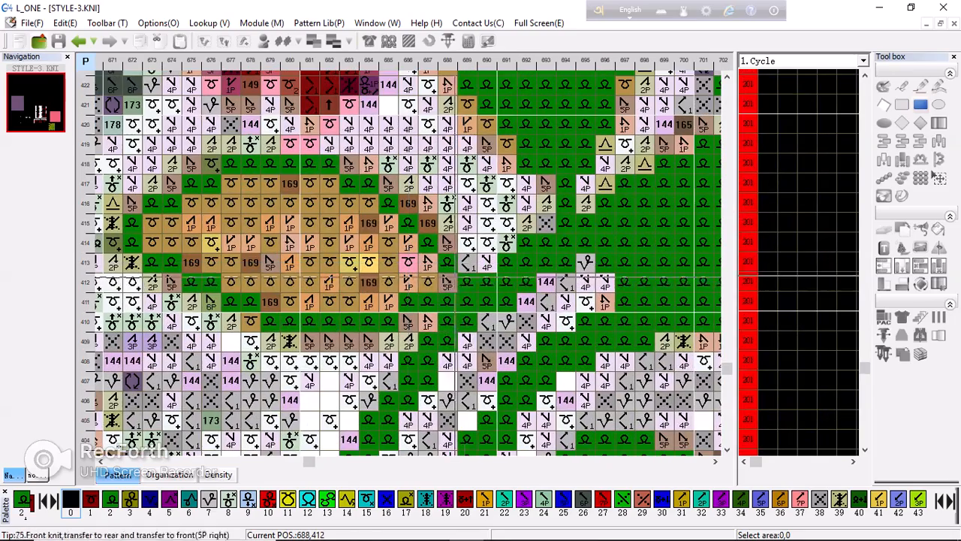
{"action": "mouse_move", "coordinate": [447, 282]}
{"action": "left_mouse_down"}
{"action": "mouse_move", "coordinate": [361, 265]}
{"action": "mouse_move", "coordinate": [250, 263]}
{"action": "left_mouse_up"}
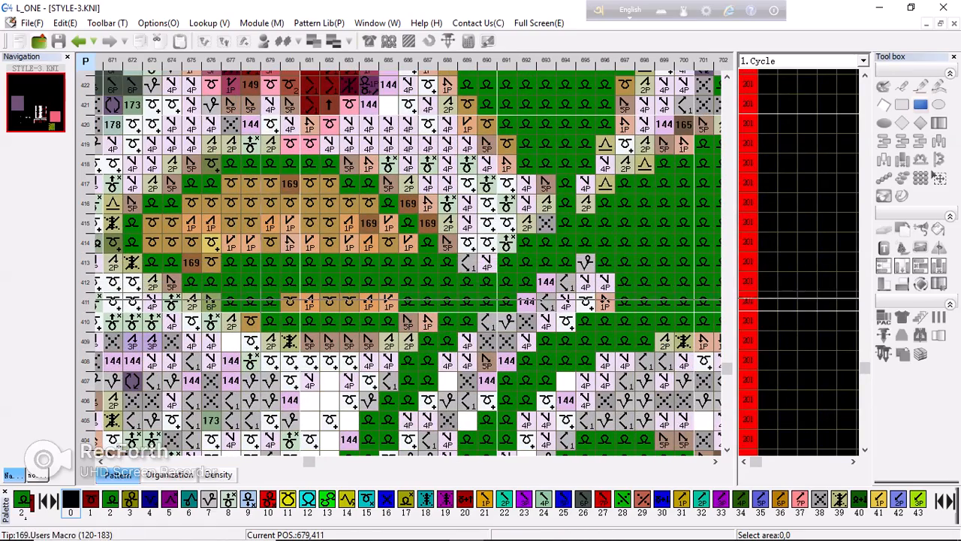
{"action": "left_click_drag", "start_coordinate": [271, 300], "coordinate": [387, 299]}
{"action": "left_click_drag", "start_coordinate": [408, 242], "coordinate": [250, 223]}
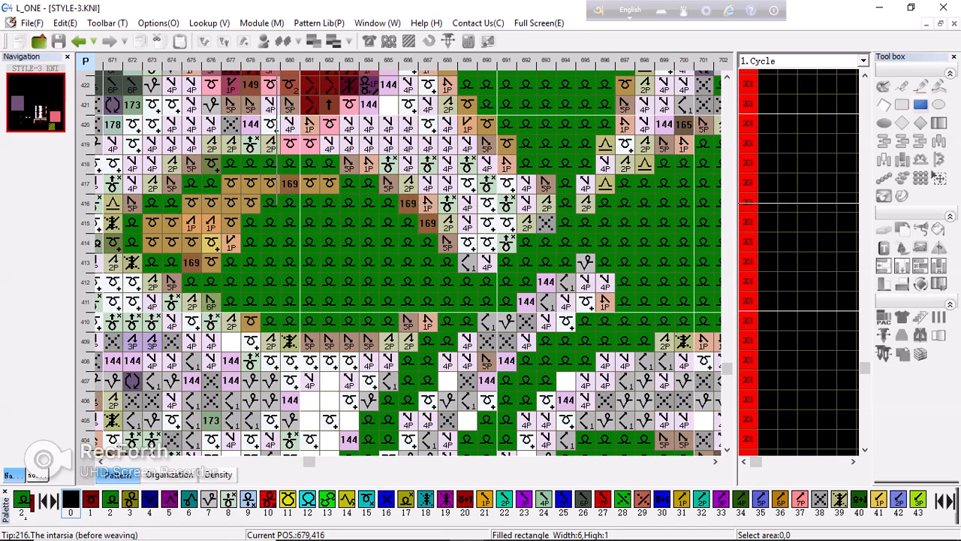
{"action": "left_click_drag", "start_coordinate": [328, 183], "coordinate": [250, 183]}
{"action": "left_click_drag", "start_coordinate": [191, 202], "coordinate": [250, 223]}
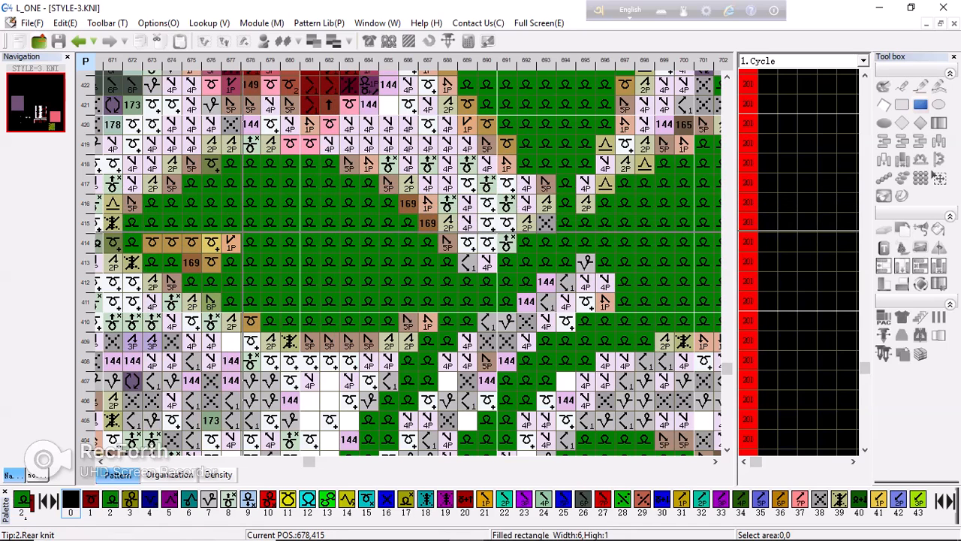
{"action": "left_click_drag", "start_coordinate": [153, 242], "coordinate": [269, 258]}
{"action": "left_click", "coordinate": [197, 262]}
{"action": "scroll", "coordinate": [364, 255], "scroll_direction": "down", "scroll_amount": 4}
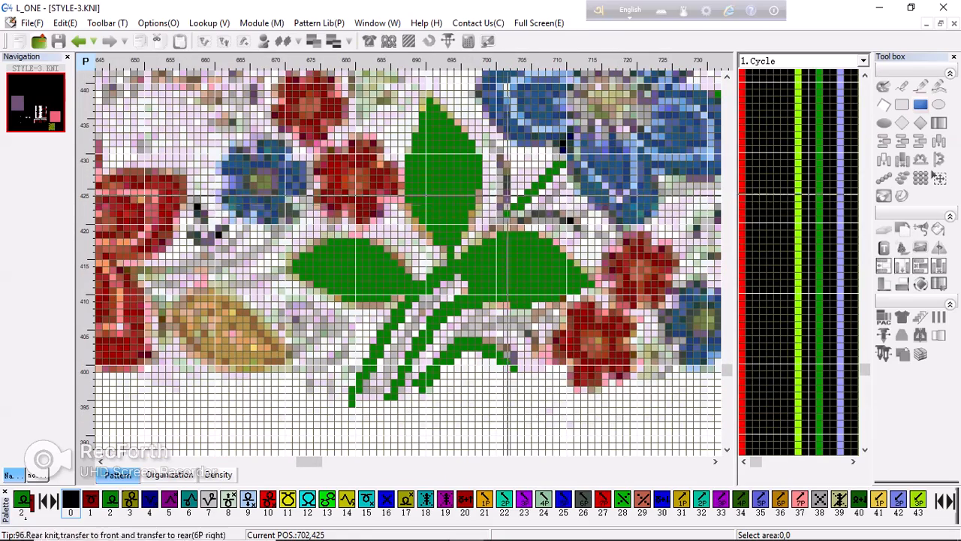
Join the diagonal stem to the top of the filled right leaf with stitch colour 2 cells around column 700, rows 419 to 421
{"action": "scroll", "coordinate": [508, 195], "scroll_direction": "up", "scroll_amount": 2}
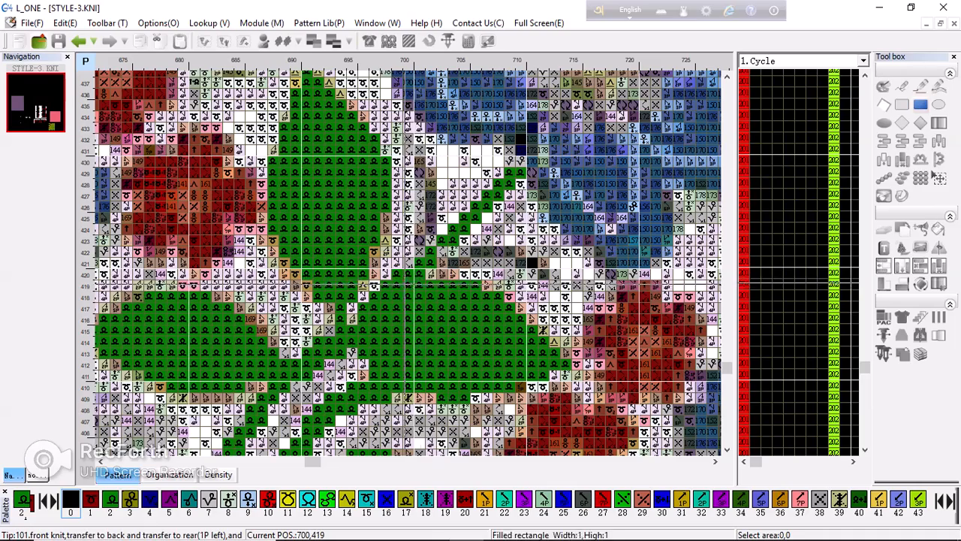
{"action": "scroll", "coordinate": [416, 305], "scroll_direction": "down", "scroll_amount": 3}
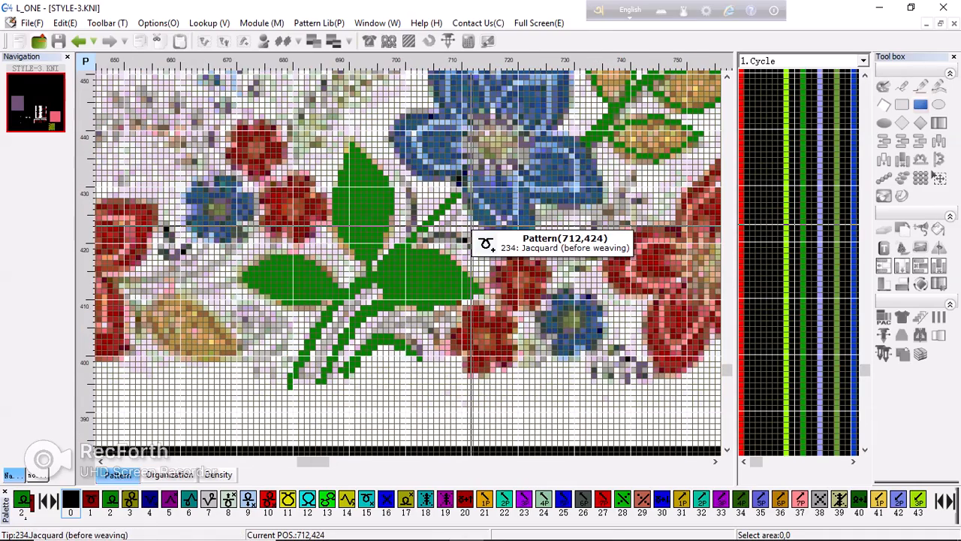
{"action": "scroll", "coordinate": [472, 225], "scroll_direction": "down", "scroll_amount": 1}
{"action": "scroll", "coordinate": [411, 255], "scroll_direction": "down", "scroll_amount": 1}
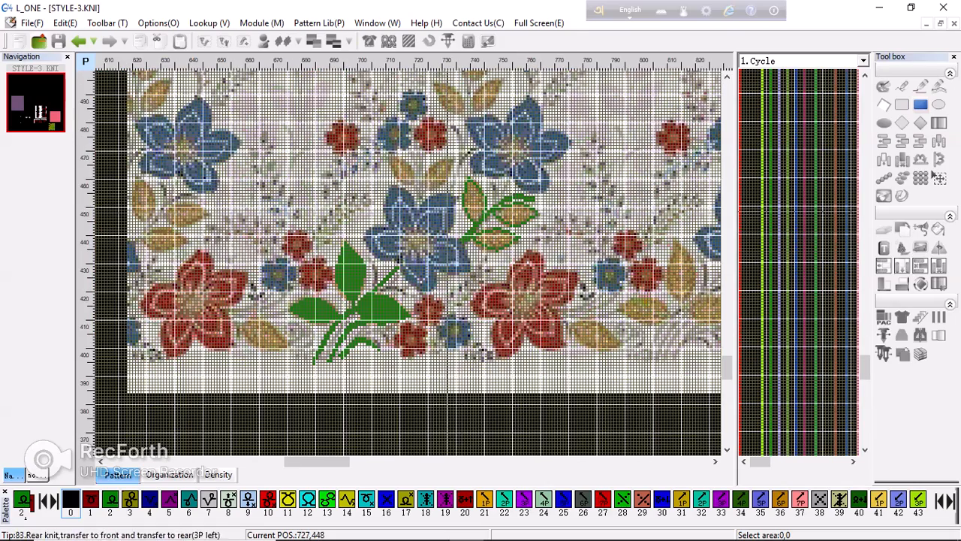
{"action": "scroll", "coordinate": [480, 179], "scroll_direction": "down", "scroll_amount": 1}
{"action": "scroll", "coordinate": [410, 250], "scroll_direction": "up", "scroll_amount": 1}
{"action": "scroll", "coordinate": [409, 263], "scroll_direction": "down", "scroll_amount": 1}
{"action": "scroll", "coordinate": [406, 263], "scroll_direction": "up", "scroll_amount": 2}
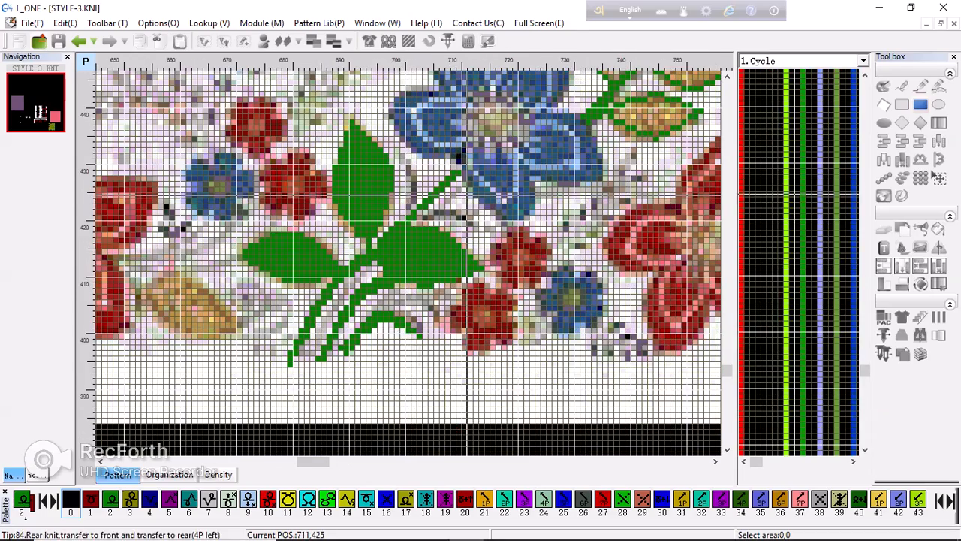
{"action": "scroll", "coordinate": [406, 259], "scroll_direction": "down", "scroll_amount": 1}
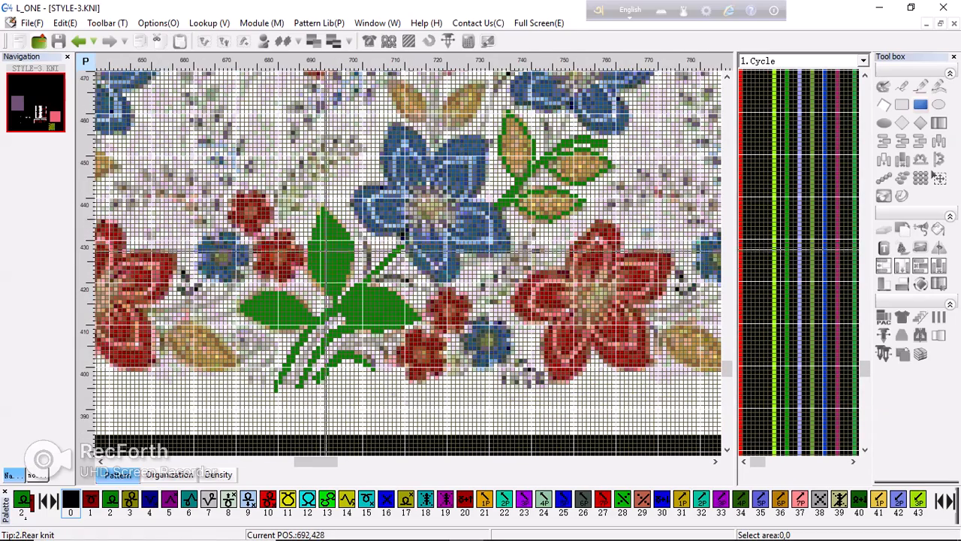
Draw two curved twigs in stitch colour 2 from the diagonal stem's base, one to about column 717, row 419, the other to column 699, row 433
{"action": "scroll", "coordinate": [421, 263], "scroll_direction": "up", "scroll_amount": 1}
{"action": "scroll", "coordinate": [425, 263], "scroll_direction": "up", "scroll_amount": 1}
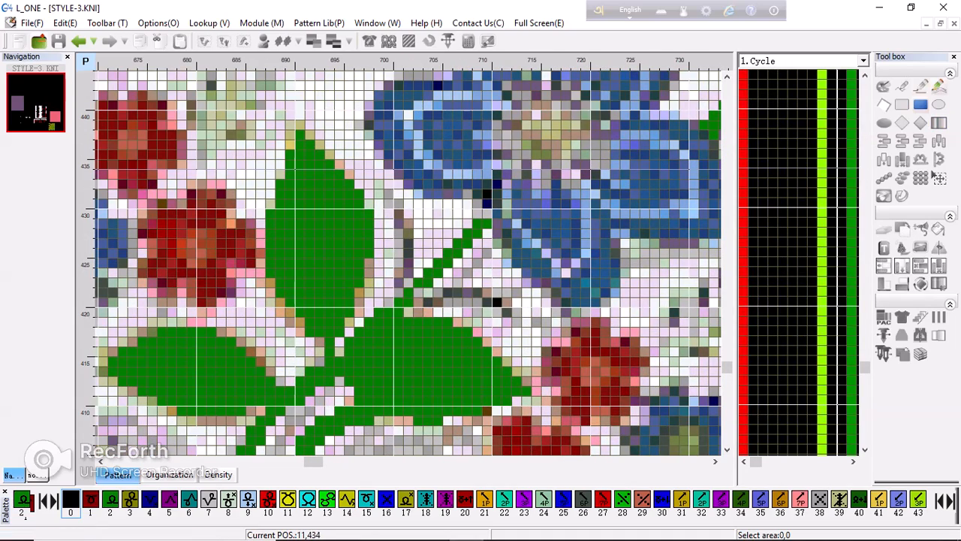
{"action": "left_click", "coordinate": [408, 302]}
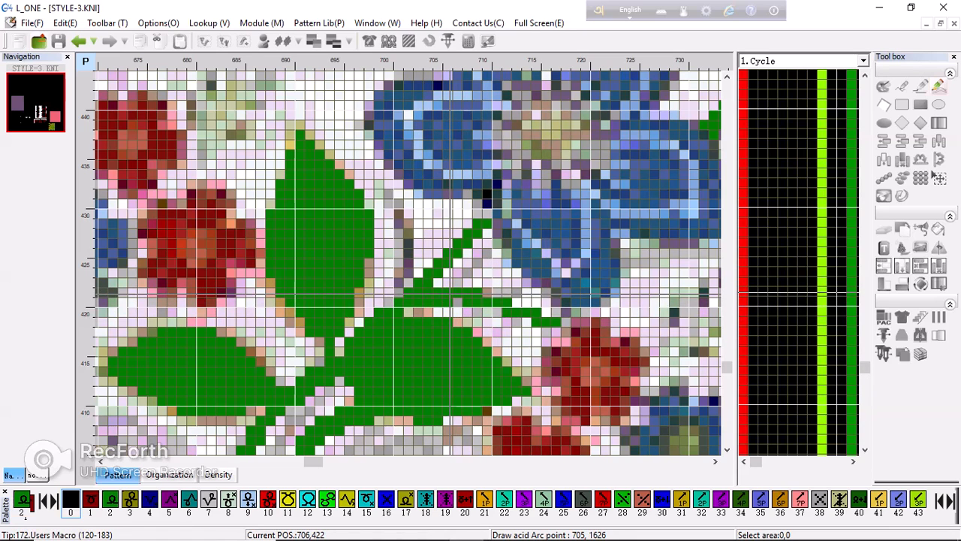
{"action": "left_click", "coordinate": [450, 294]}
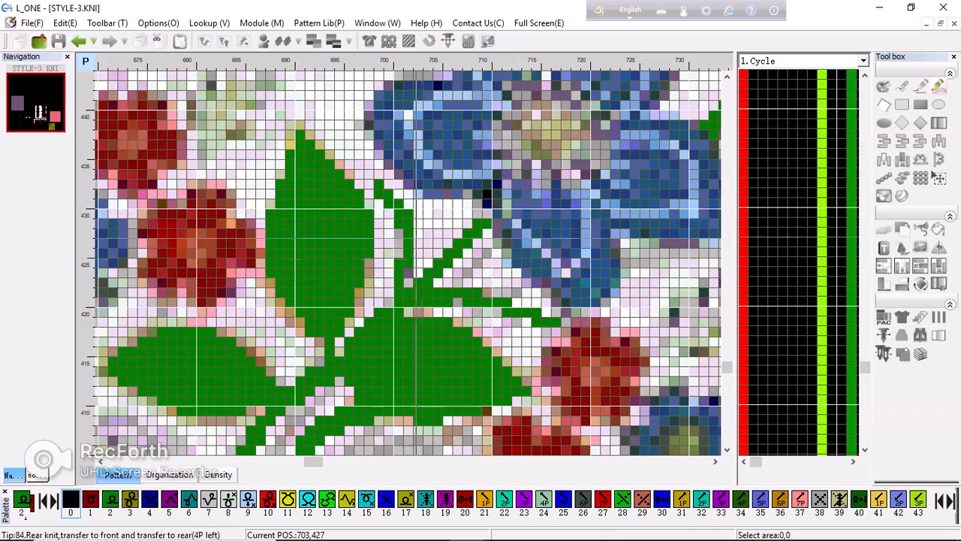
{"action": "scroll", "coordinate": [414, 237], "scroll_direction": "down", "scroll_amount": 2}
{"action": "scroll", "coordinate": [460, 199], "scroll_direction": "down", "scroll_amount": 2}
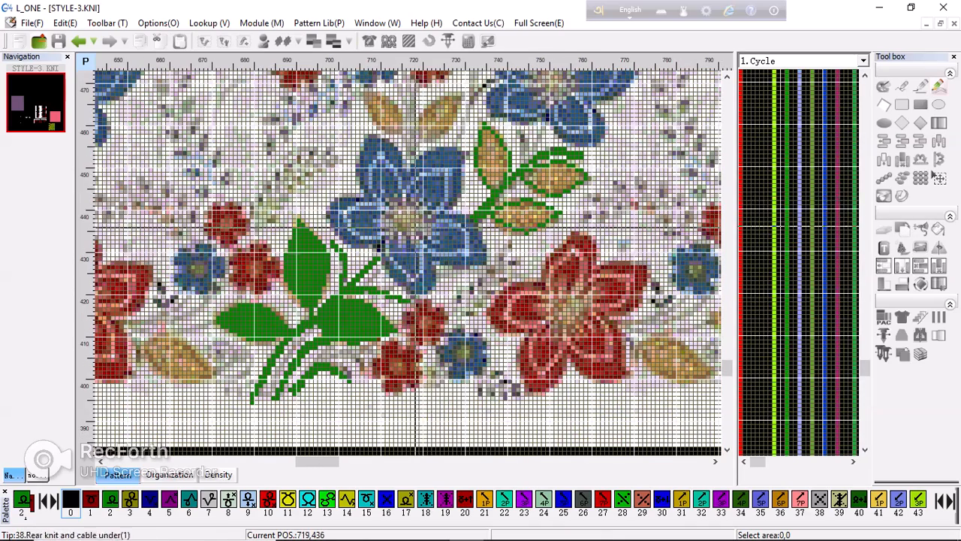
{"action": "scroll", "coordinate": [381, 250], "scroll_direction": "down", "scroll_amount": 2}
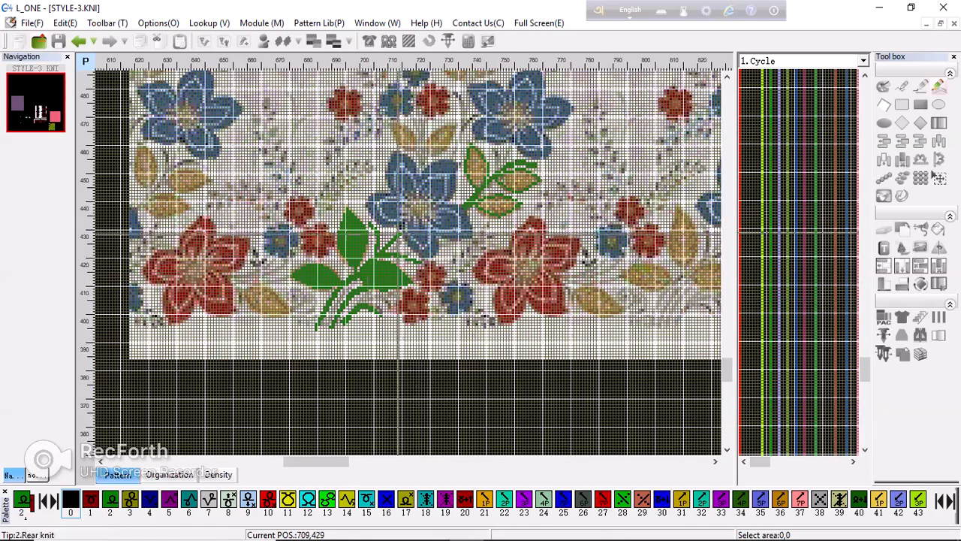
{"action": "scroll", "coordinate": [421, 252], "scroll_direction": "up", "scroll_amount": 2}
{"action": "scroll", "coordinate": [419, 254], "scroll_direction": "down", "scroll_amount": 2}
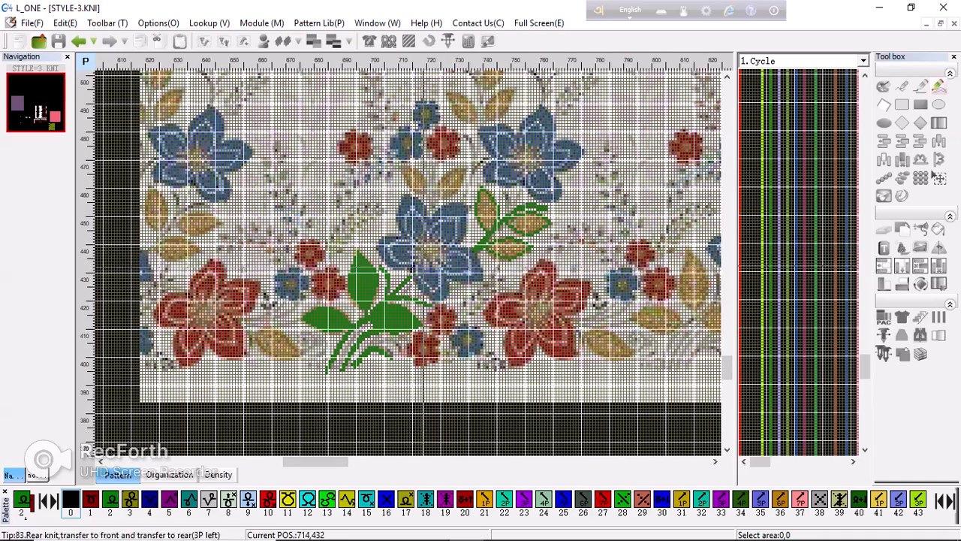
Clear the stray grey cells between the lower plant's two left stems, about rows 396 to 407, using filled rectangles in background stitch colour 234
{"action": "scroll", "coordinate": [415, 324], "scroll_direction": "up", "scroll_amount": 2}
{"action": "scroll", "coordinate": [390, 323], "scroll_direction": "up", "scroll_amount": 3}
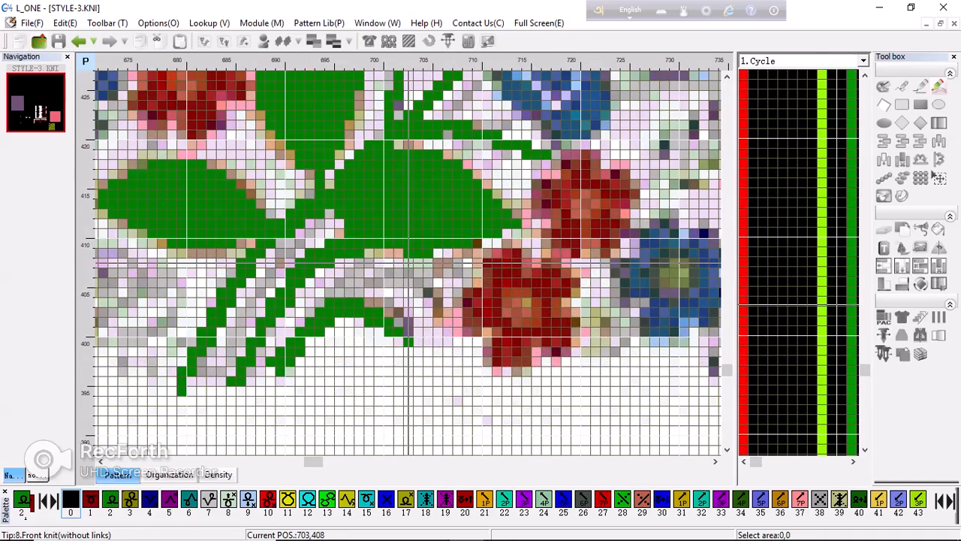
{"action": "right_click", "coordinate": [330, 367]}
{"action": "left_click", "coordinate": [388, 357]}
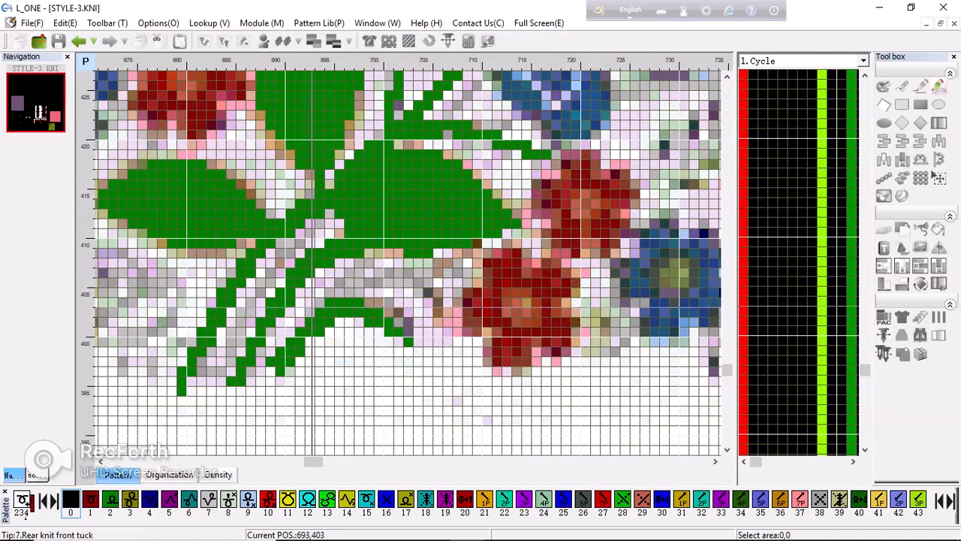
{"action": "scroll", "coordinate": [331, 330], "scroll_direction": "up", "scroll_amount": 3}
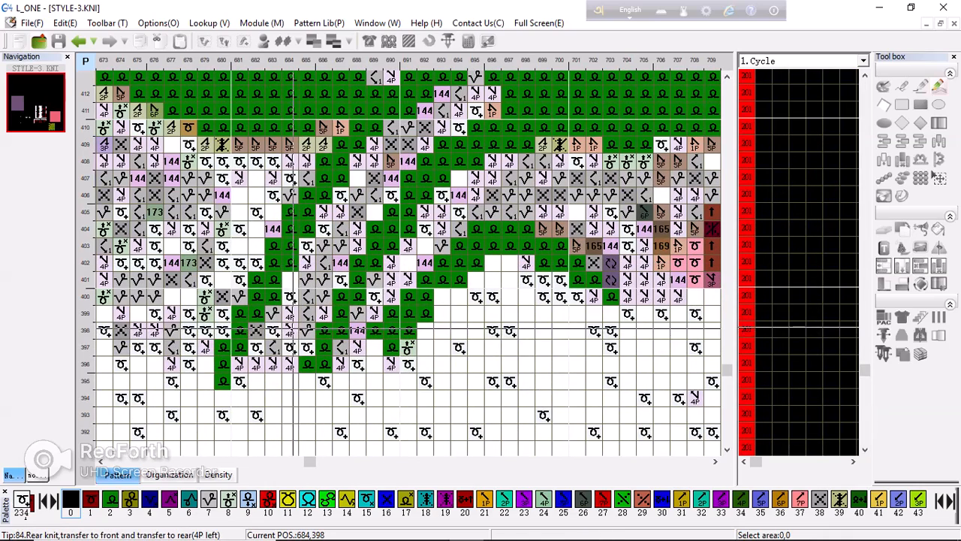
{"action": "left_click_drag", "start_coordinate": [267, 346], "coordinate": [577, 262]}
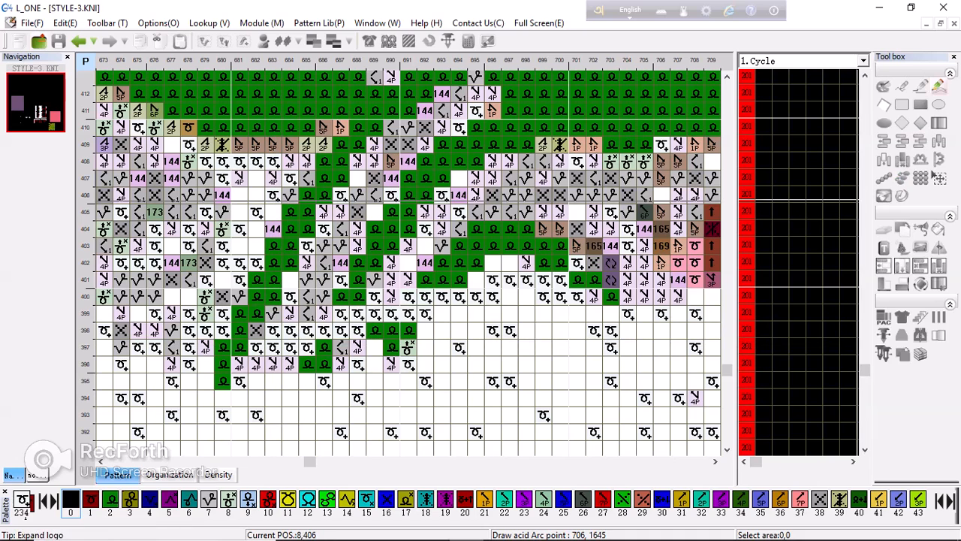
{"action": "left_click", "coordinate": [921, 105]}
{"action": "mouse_move", "coordinate": [240, 364]}
{"action": "left_mouse_down"}
{"action": "mouse_move", "coordinate": [292, 363]}
{"action": "mouse_move", "coordinate": [290, 346]}
{"action": "mouse_move", "coordinate": [318, 329]}
{"action": "left_mouse_up"}
{"action": "left_click", "coordinate": [254, 329]}
{"action": "mouse_move", "coordinate": [275, 313]}
{"action": "left_mouse_down"}
{"action": "mouse_move", "coordinate": [320, 311]}
{"action": "mouse_move", "coordinate": [307, 281]}
{"action": "mouse_move", "coordinate": [326, 278]}
{"action": "mouse_move", "coordinate": [340, 244]}
{"action": "mouse_move", "coordinate": [325, 227]}
{"action": "mouse_move", "coordinate": [376, 189]}
{"action": "mouse_move", "coordinate": [364, 203]}
{"action": "left_mouse_up"}
{"action": "left_click", "coordinate": [290, 298]}
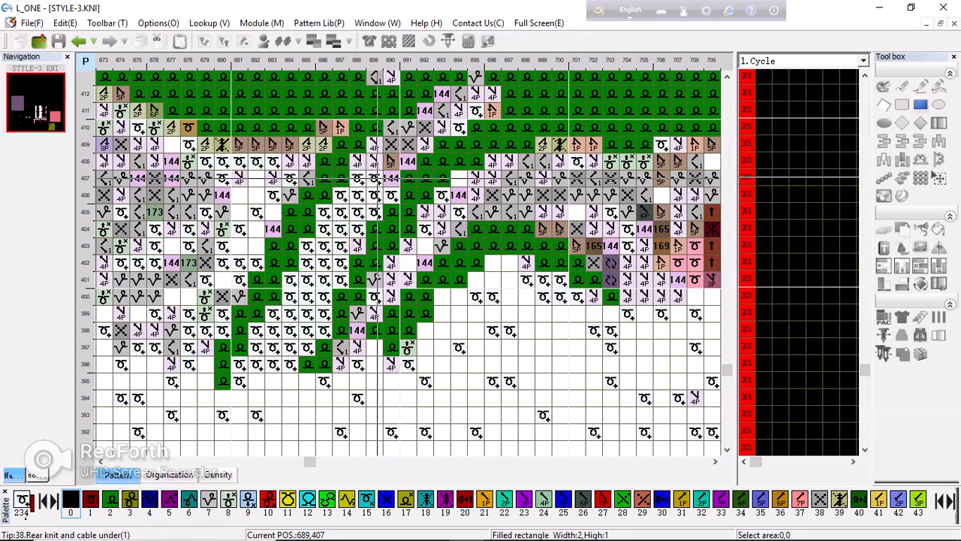
Clear the remaining grey cells where the stems meet below the leaves, about rows 408 to 412, with filled rectangles in stitch colour 234
{"action": "scroll", "coordinate": [379, 178], "scroll_direction": "down", "scroll_amount": 2}
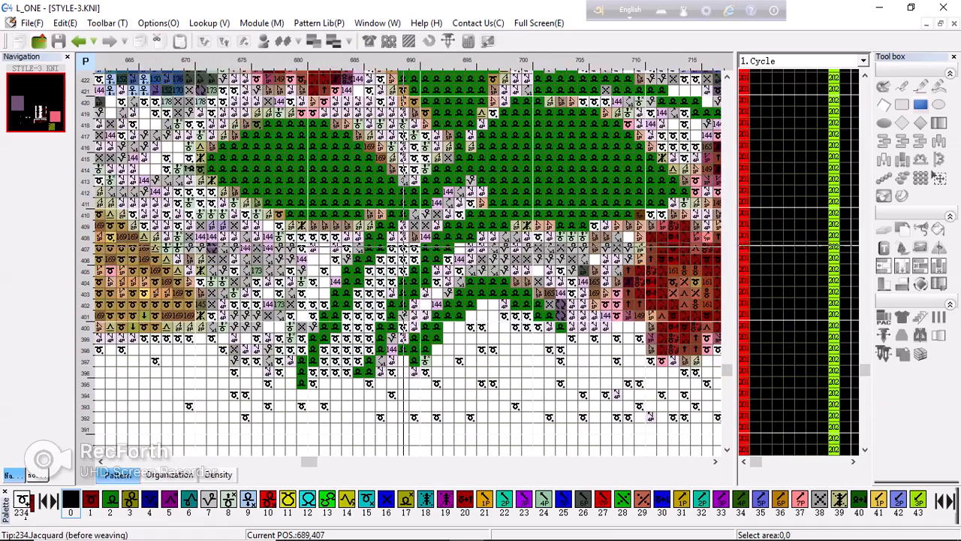
{"action": "scroll", "coordinate": [404, 248], "scroll_direction": "up", "scroll_amount": 2}
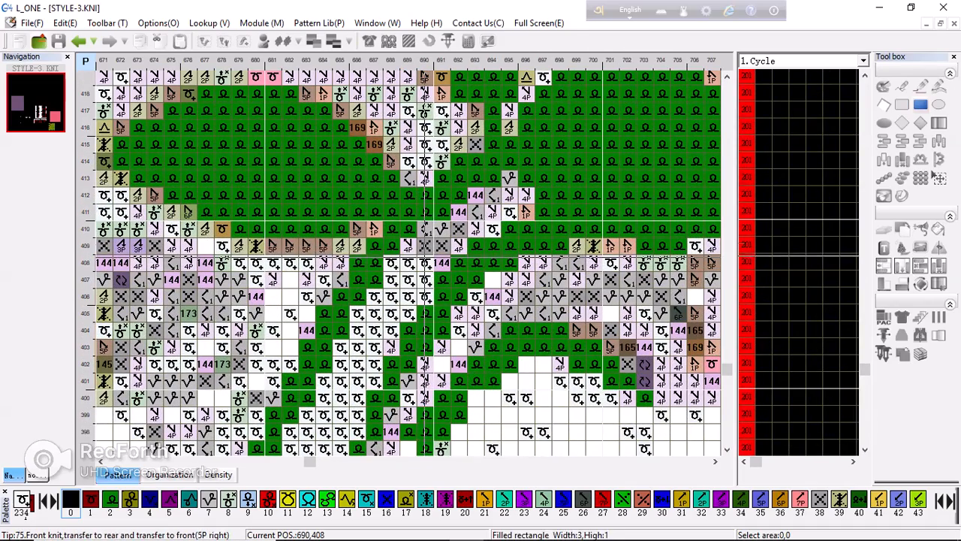
{"action": "left_click_drag", "start_coordinate": [407, 246], "coordinate": [424, 246]}
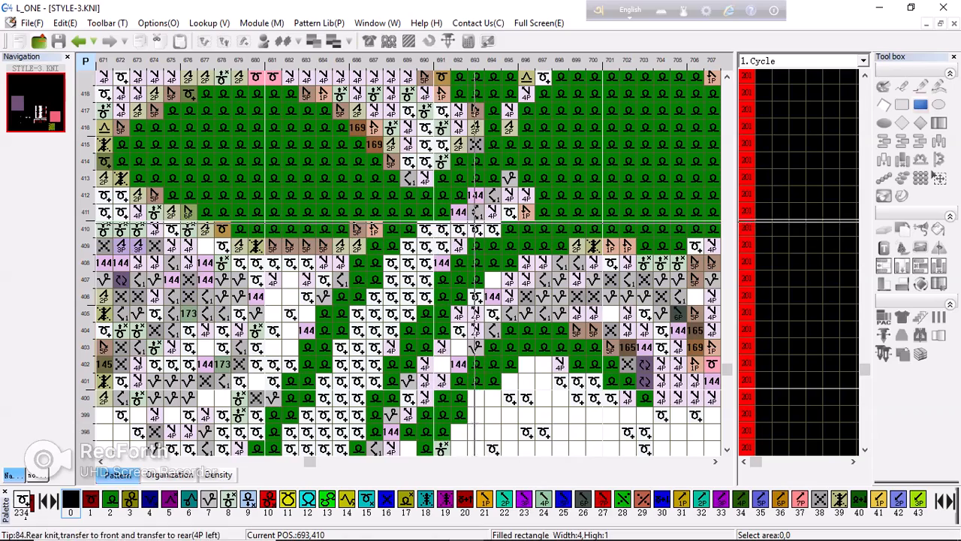
{"action": "left_click_drag", "start_coordinate": [459, 212], "coordinate": [509, 195]}
{"action": "scroll", "coordinate": [413, 264], "scroll_direction": "down", "scroll_amount": 5}
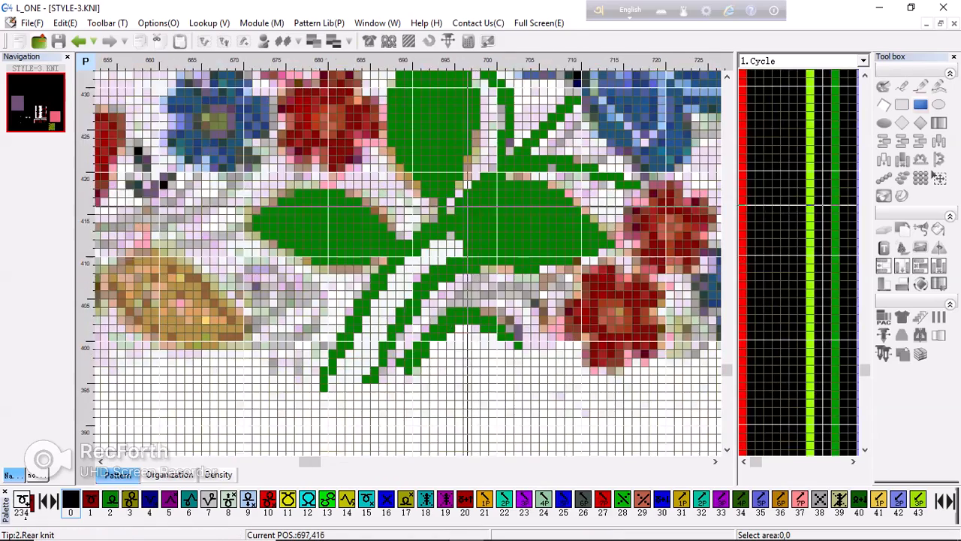
{"action": "scroll", "coordinate": [438, 250], "scroll_direction": "down", "scroll_amount": 3}
{"action": "scroll", "coordinate": [464, 204], "scroll_direction": "up", "scroll_amount": 4}
{"action": "scroll", "coordinate": [431, 234], "scroll_direction": "down", "scroll_amount": 5}
{"action": "scroll", "coordinate": [391, 284], "scroll_direction": "up", "scroll_amount": 4}
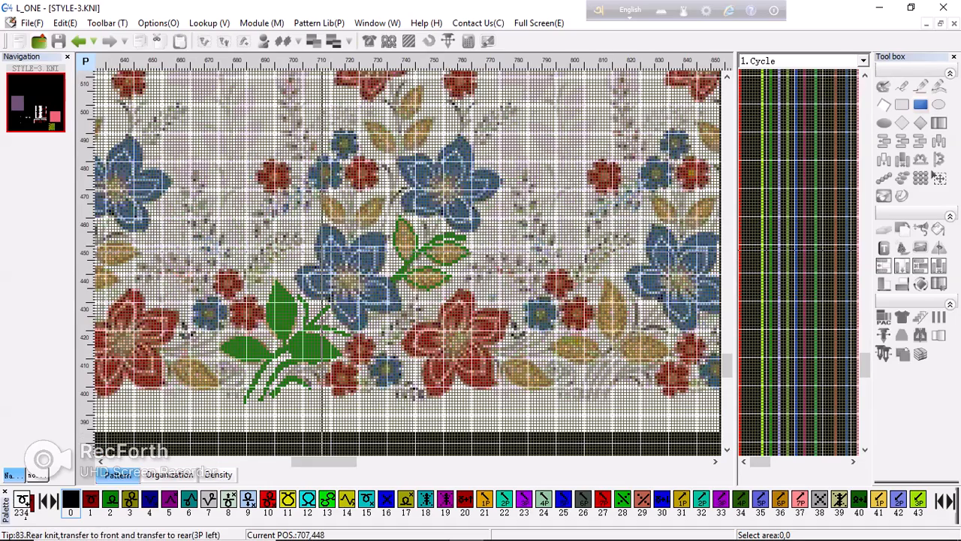